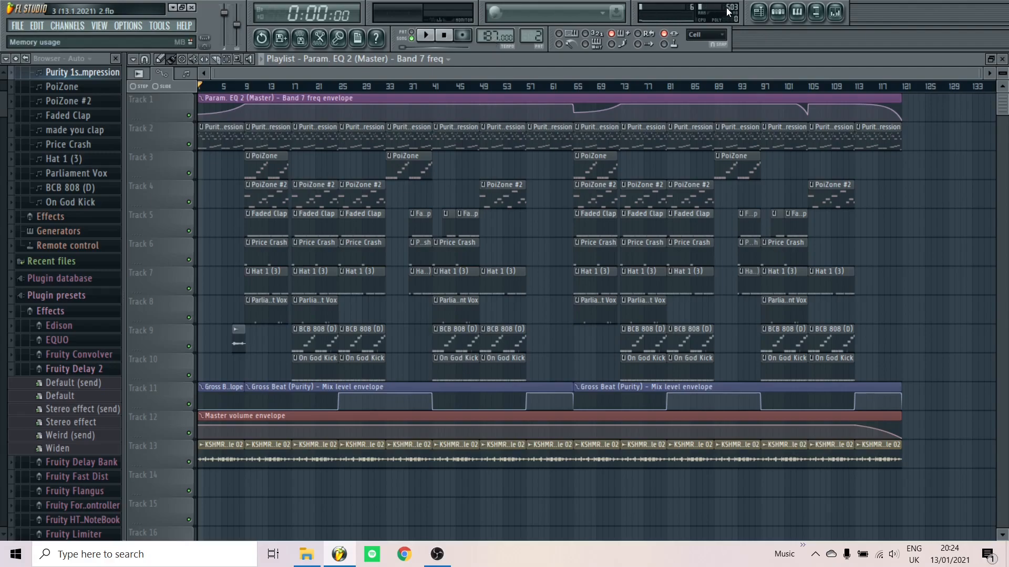
Show the channel rack on the Sampler pattern and review its stacked sustained chord notes in the piano roll
{"action": "left_click", "coordinate": [777, 11]}
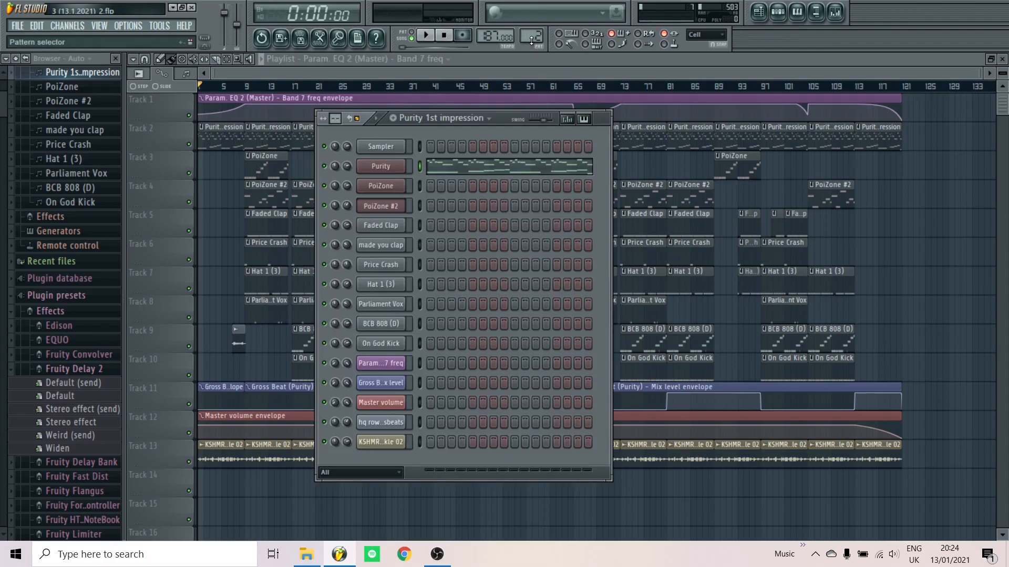
{"action": "scroll", "coordinate": [531, 40], "scroll_direction": "down", "scroll_amount": 1}
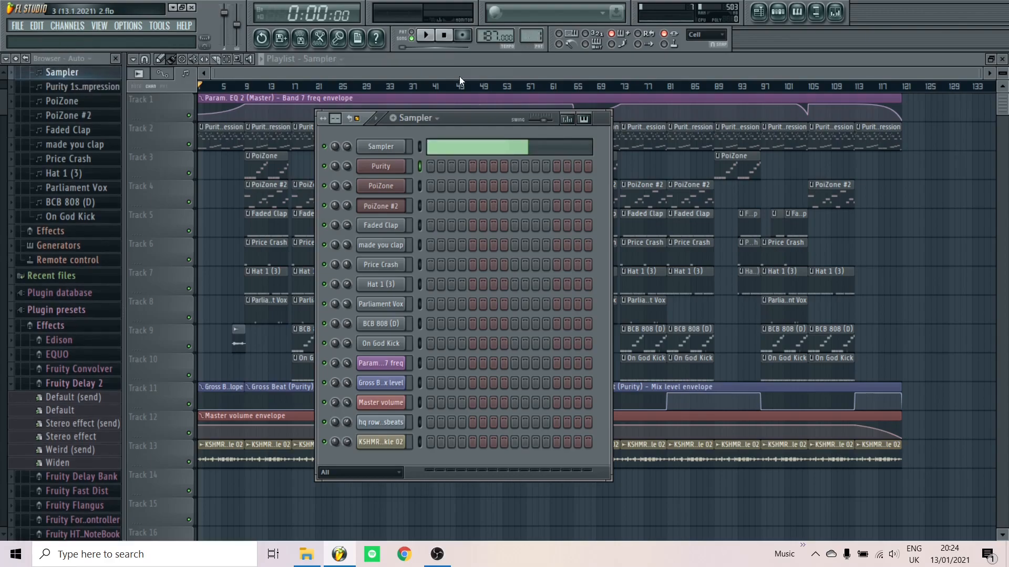
{"action": "left_click", "coordinate": [469, 148]}
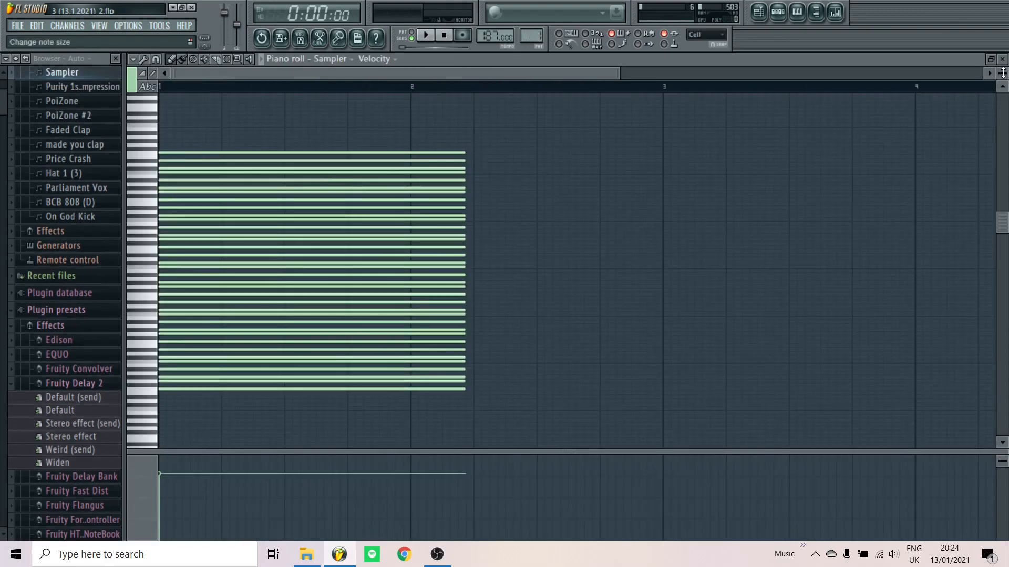
{"action": "left_click_drag", "start_coordinate": [1003, 73], "coordinate": [1003, 83]}
{"action": "scroll", "coordinate": [480, 189], "scroll_direction": "down", "scroll_amount": 9}
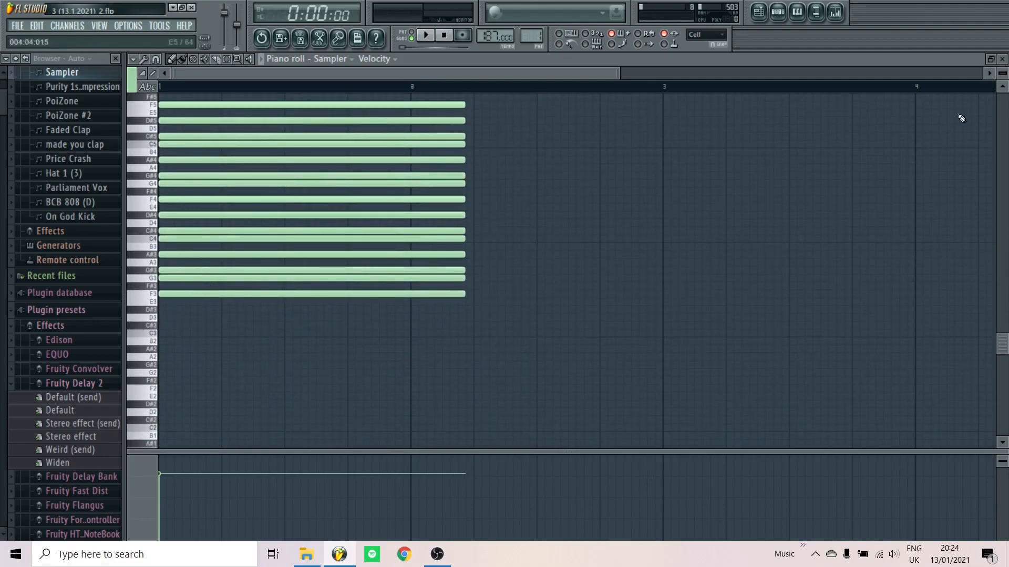
{"action": "scroll", "coordinate": [318, 303], "scroll_direction": "up", "scroll_amount": 10}
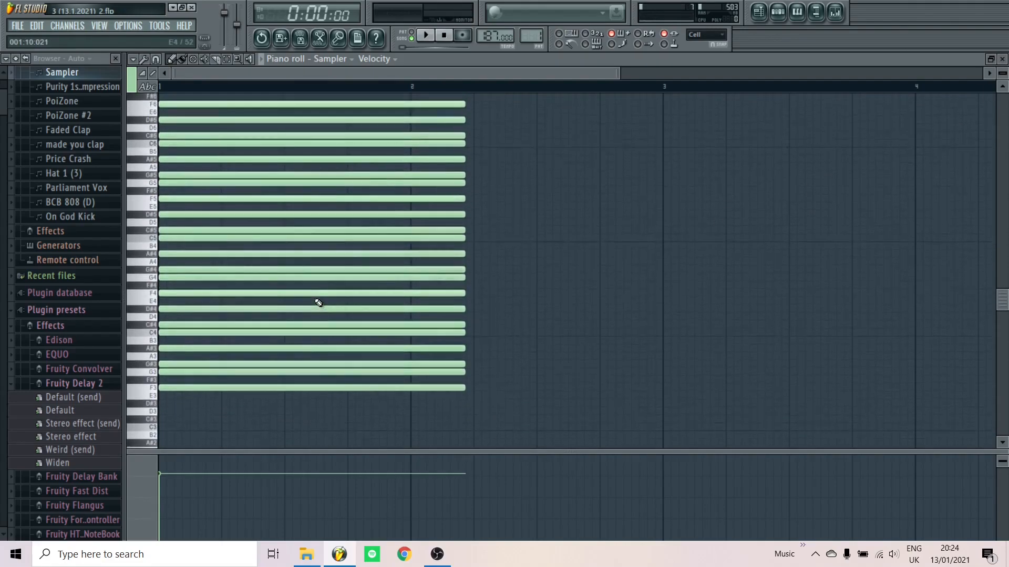
{"action": "scroll", "coordinate": [319, 311], "scroll_direction": "up", "scroll_amount": 4}
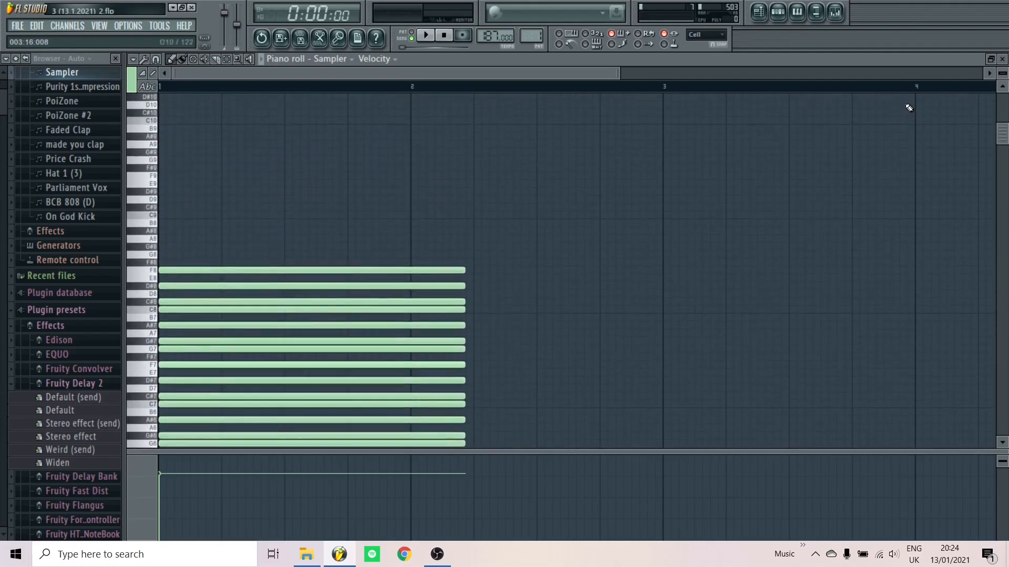
{"action": "left_click", "coordinate": [1002, 60]}
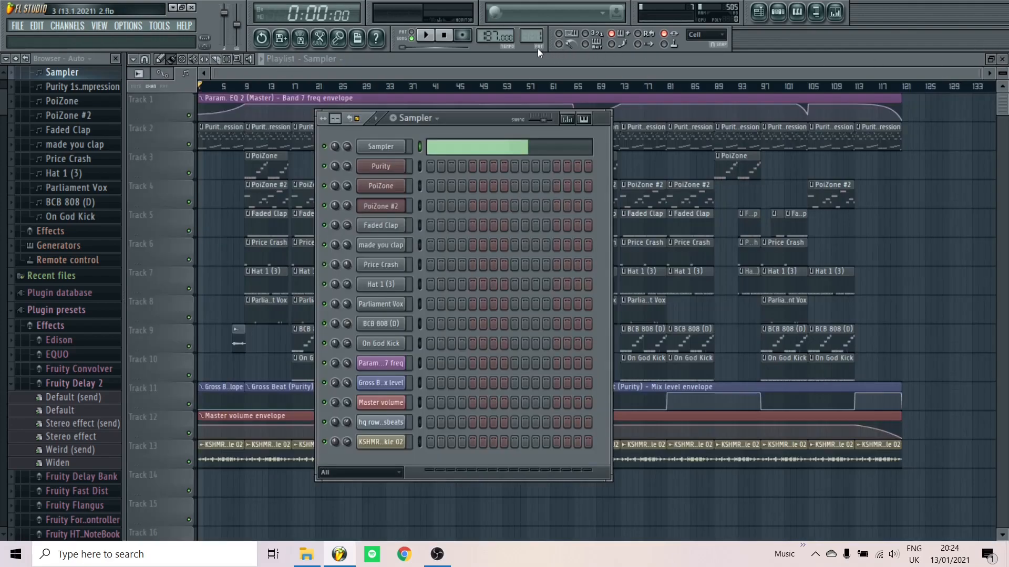
Switch to the Purity 1st impression pattern and open the mixer alongside the channel rack
{"action": "scroll", "coordinate": [532, 37], "scroll_direction": "up", "scroll_amount": 1}
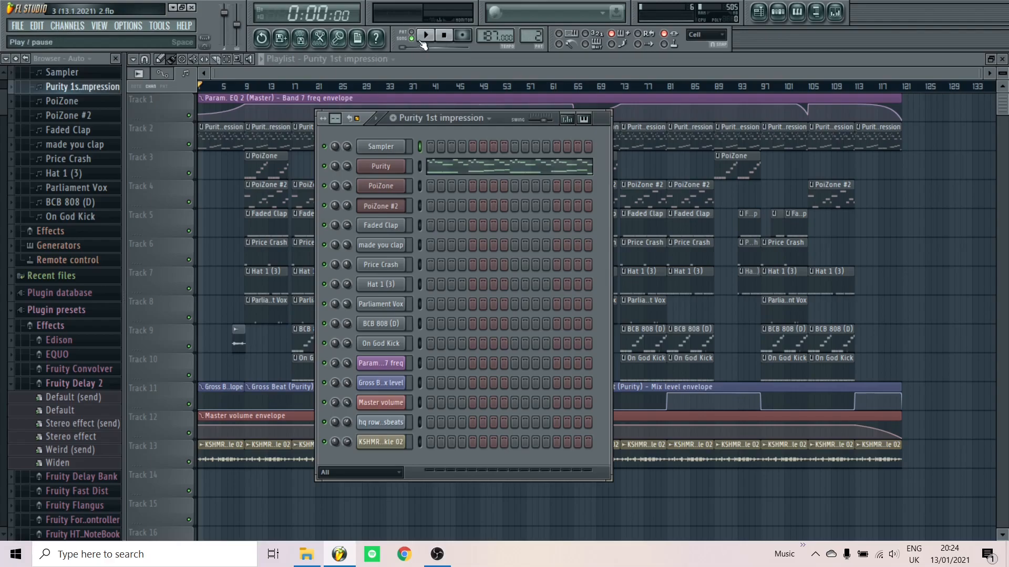
{"action": "left_click", "coordinate": [815, 12]}
{"action": "left_click", "coordinate": [489, 131]}
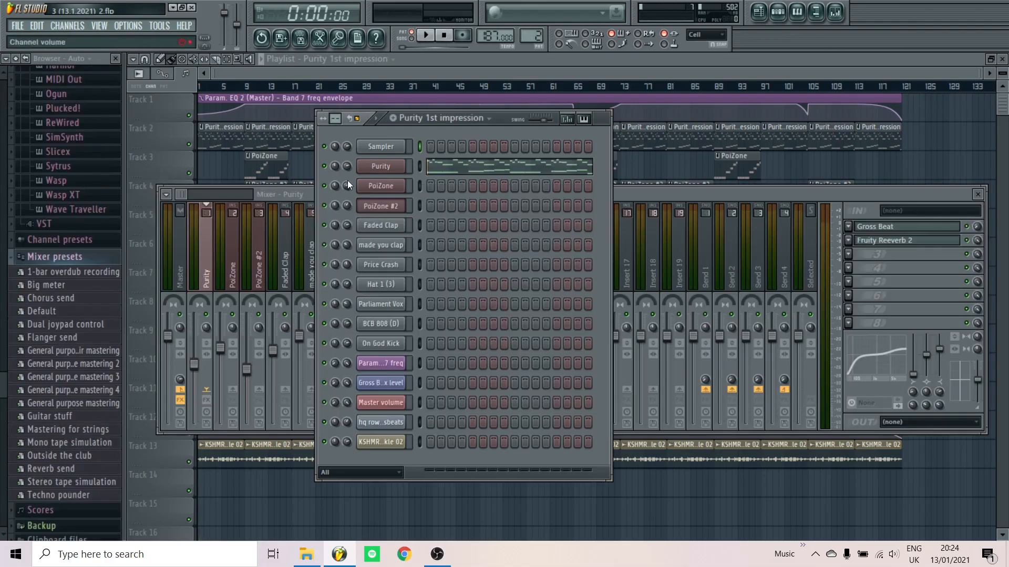
Preview the Purity instrument with a note, close its plugin, and start the pattern playing
{"action": "left_click", "coordinate": [388, 166]}
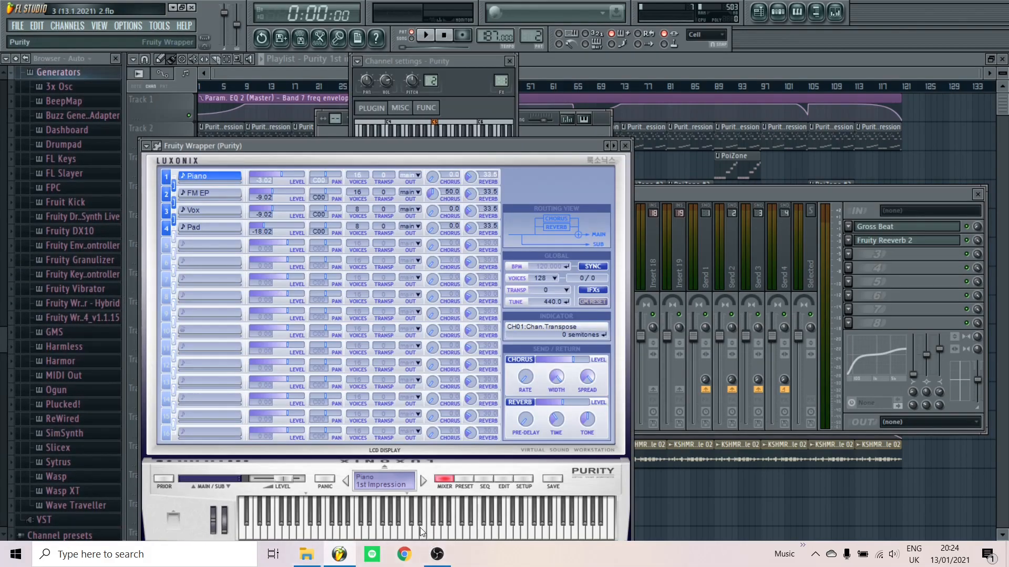
{"action": "left_click", "coordinate": [447, 524]}
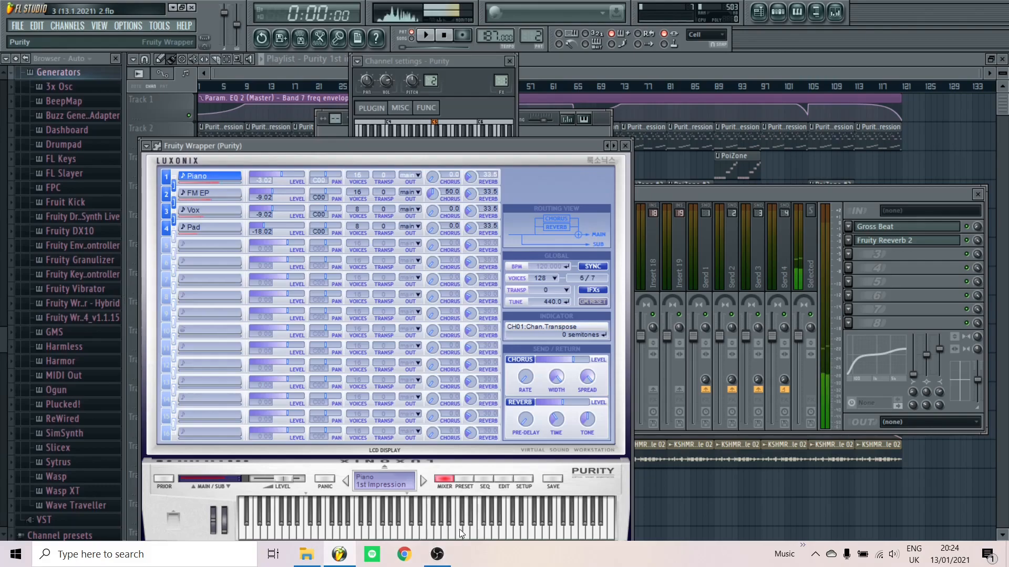
{"action": "left_click", "coordinate": [625, 146]}
{"action": "left_click", "coordinate": [509, 61]}
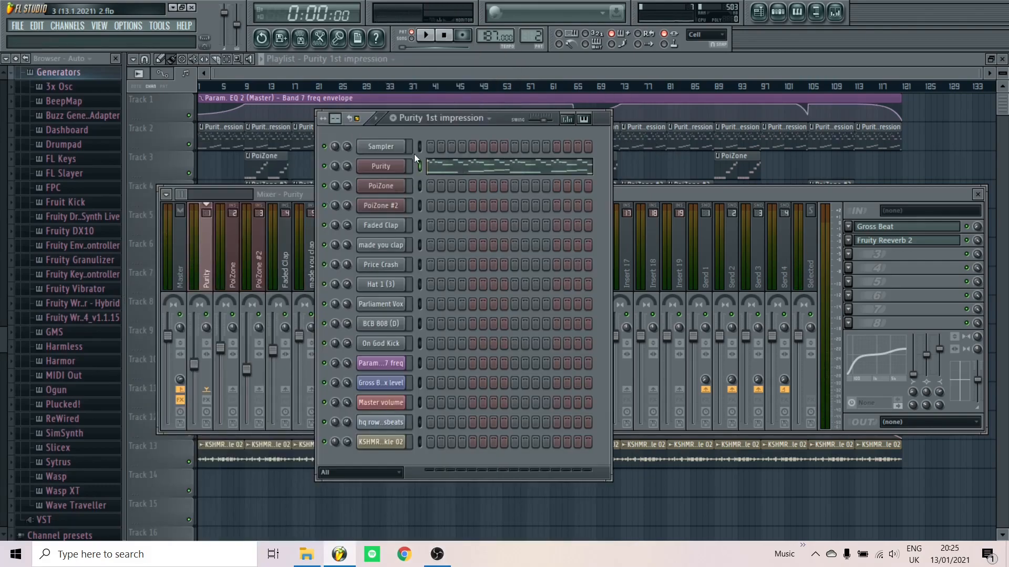
{"action": "key", "text": "space"}
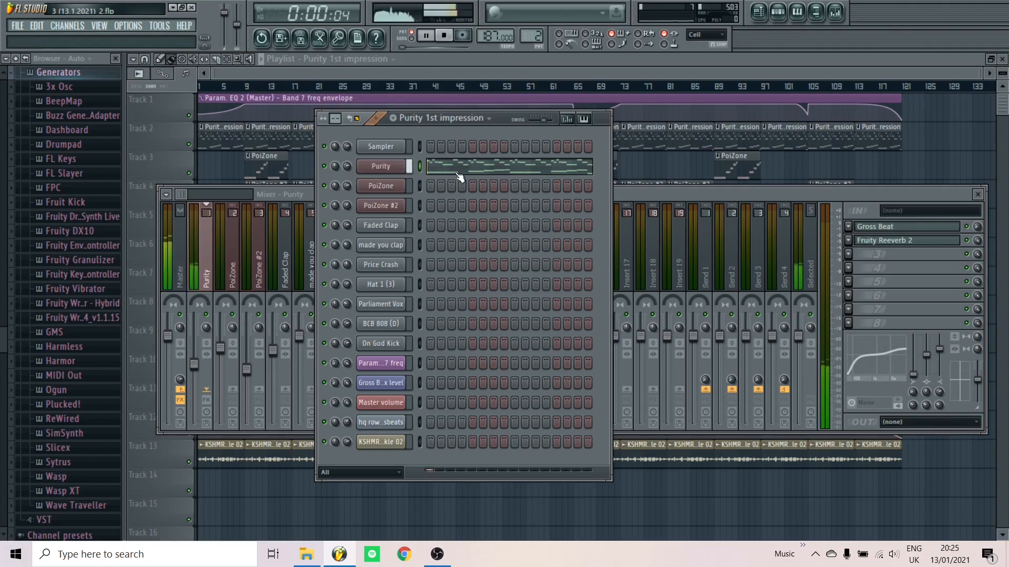
Show the Purity melody in the piano roll, zoomed out across eight bars, and stop playback
{"action": "left_click", "coordinate": [458, 170]}
{"action": "scroll", "coordinate": [370, 225], "scroll_direction": "down", "scroll_amount": 5}
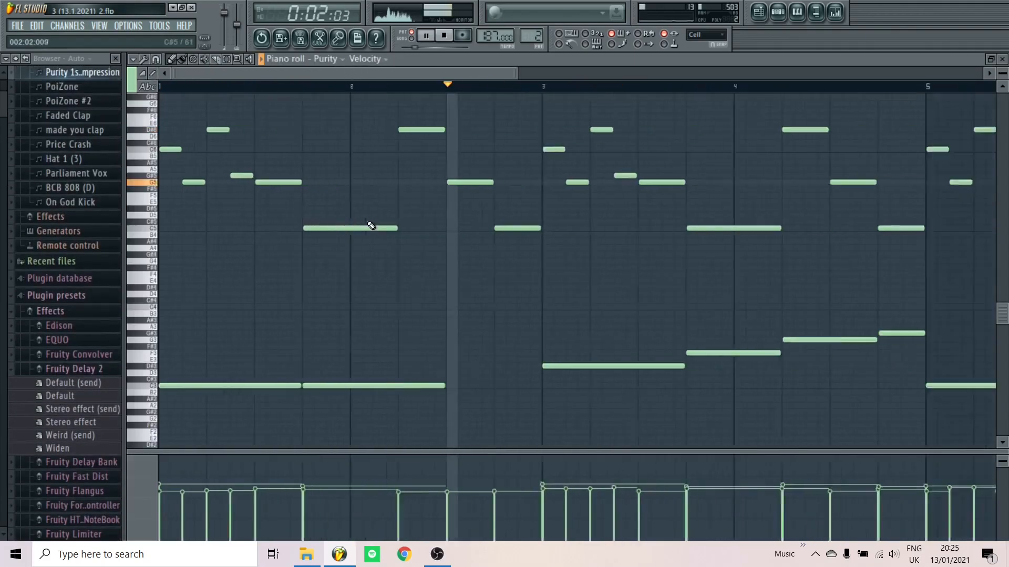
{"action": "scroll", "coordinate": [371, 226], "scroll_direction": "down", "scroll_amount": 1}
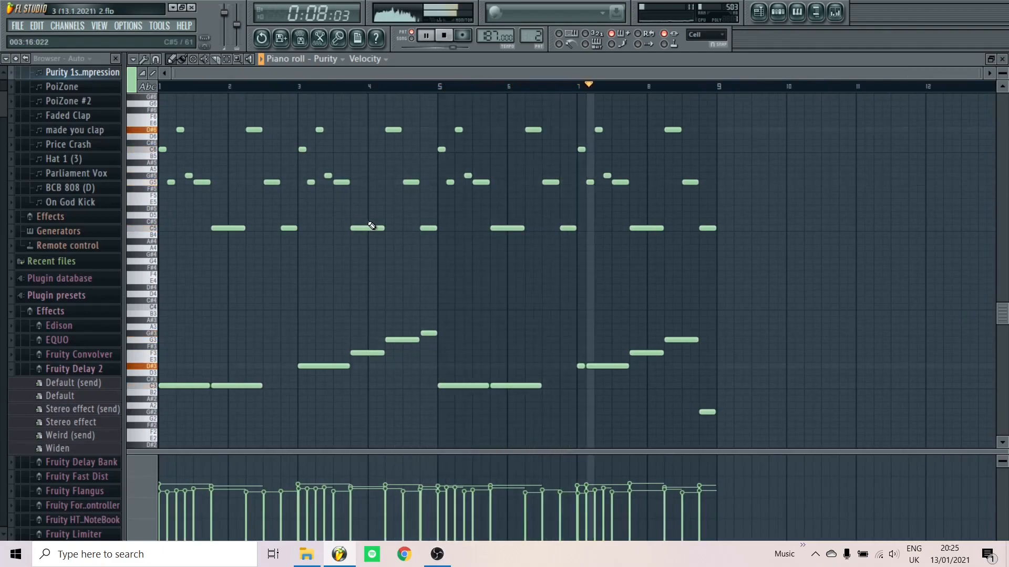
{"action": "key", "text": "space"}
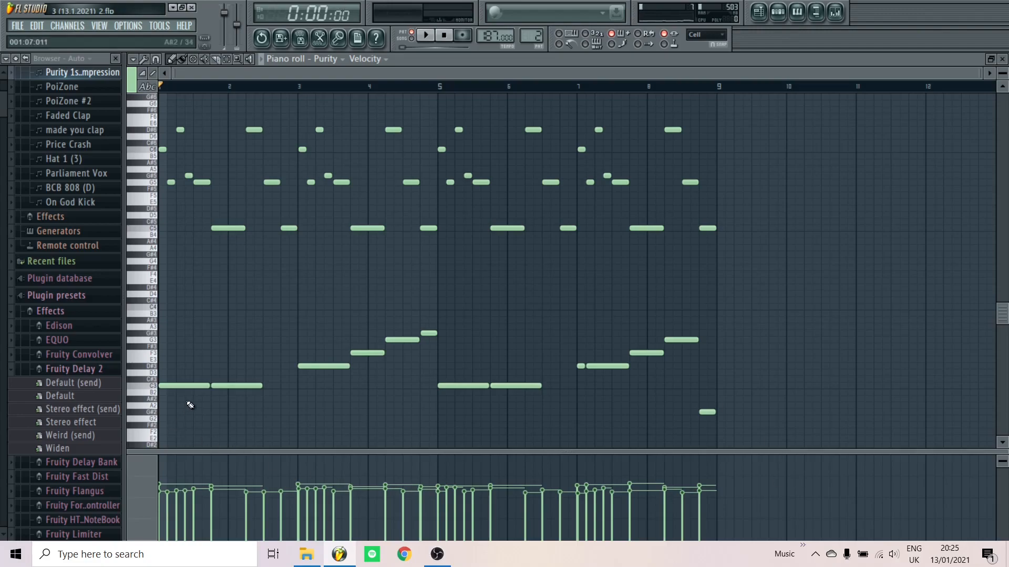
Audition the C3 note, select the upper melody notes, replay the pattern, then deselect them
{"action": "left_click", "coordinate": [155, 387]}
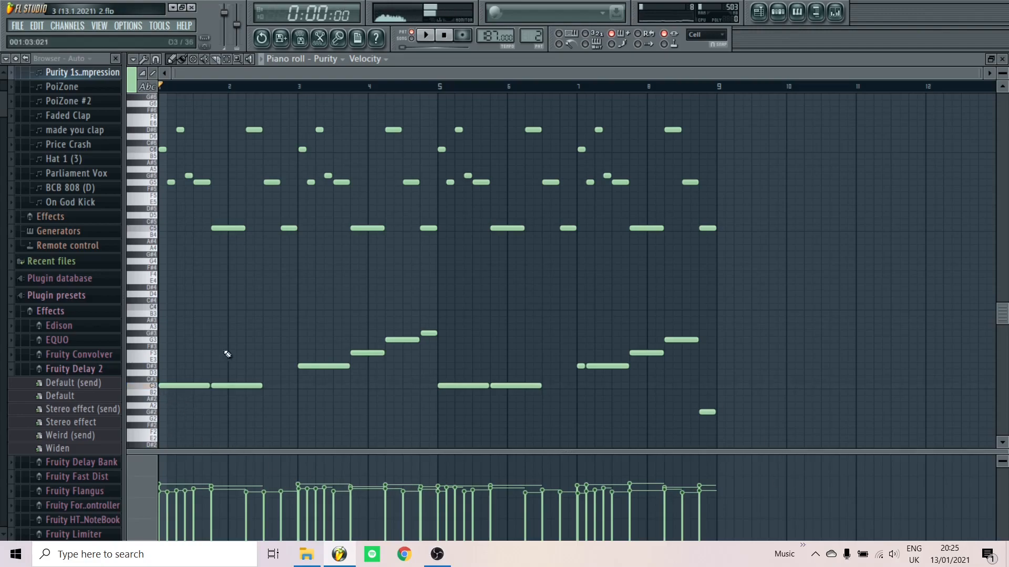
{"action": "key", "text": "ctrl+z"}
{"action": "key", "text": "ctrl+z"}
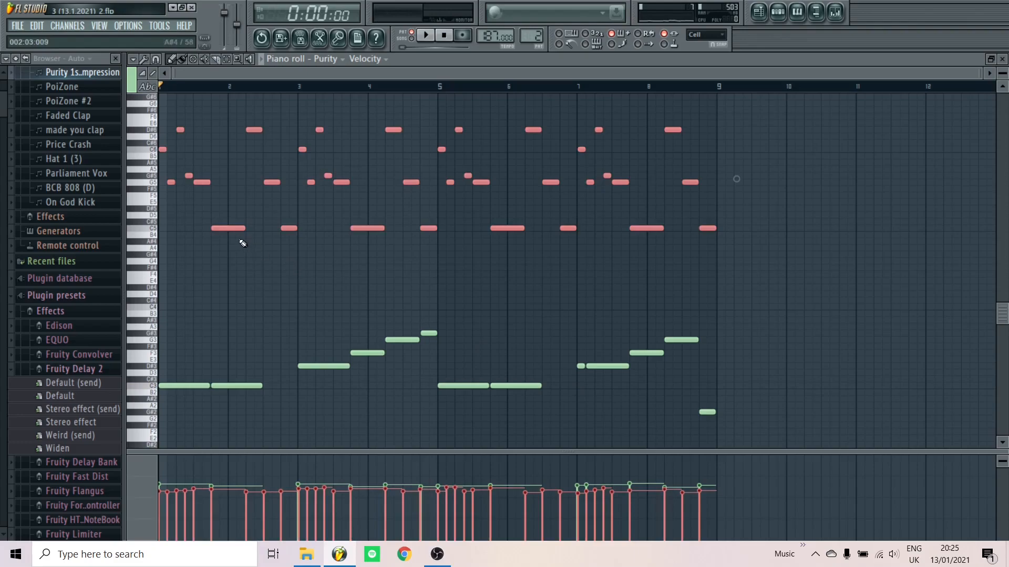
{"action": "key", "text": "space"}
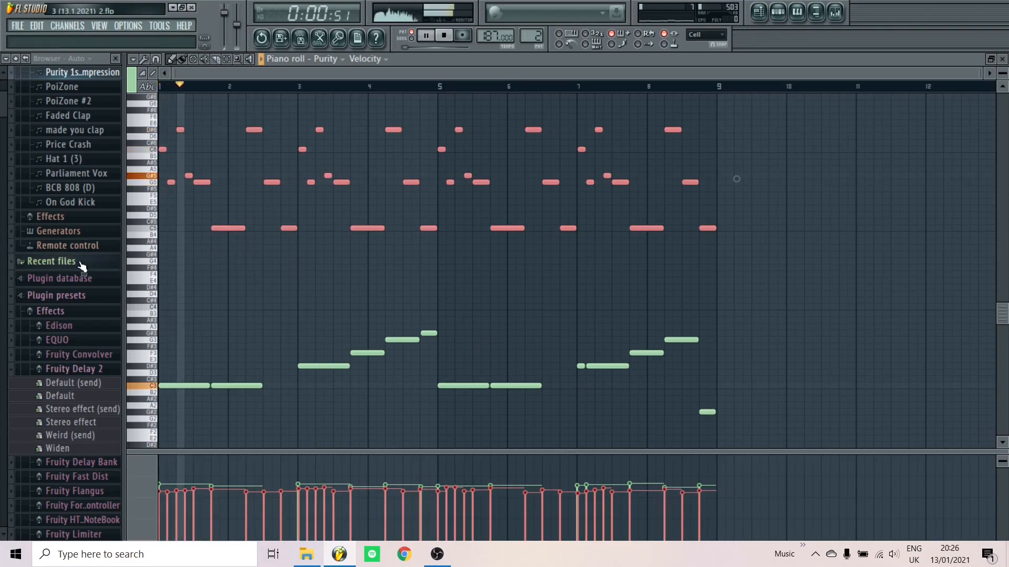
{"action": "key", "text": "space"}
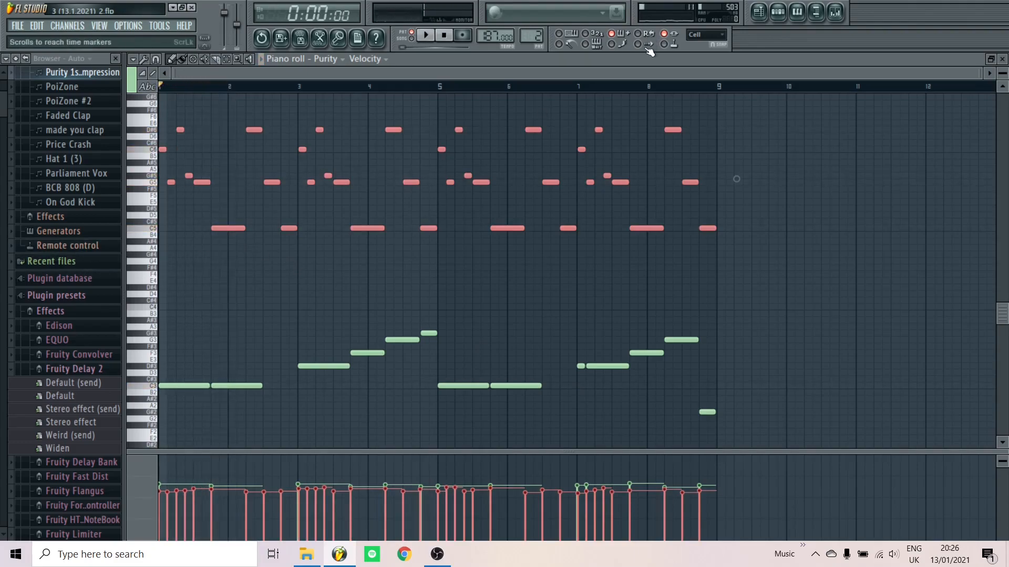
{"action": "left_click", "coordinate": [777, 16]}
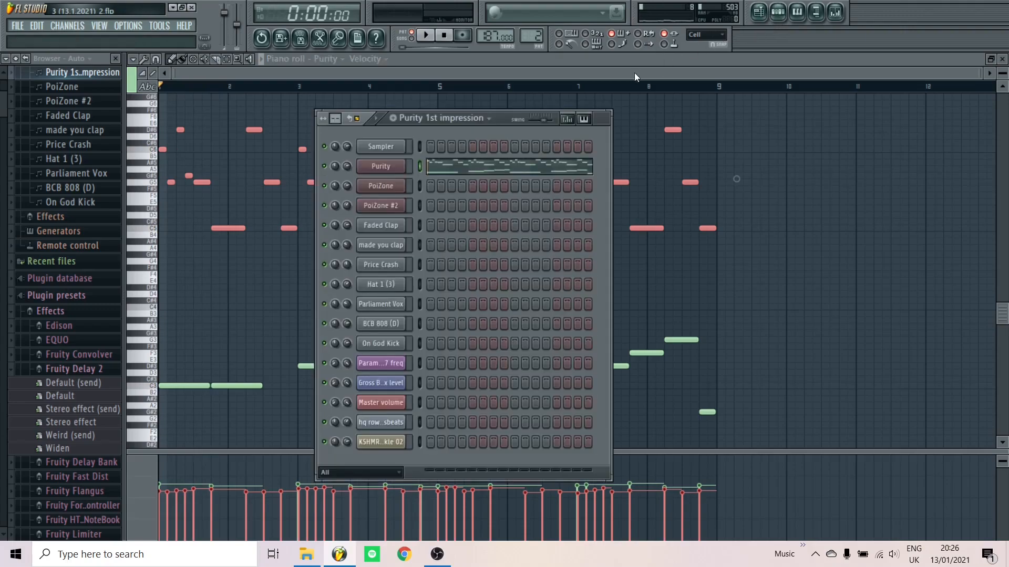
{"action": "left_click", "coordinate": [913, 270]}
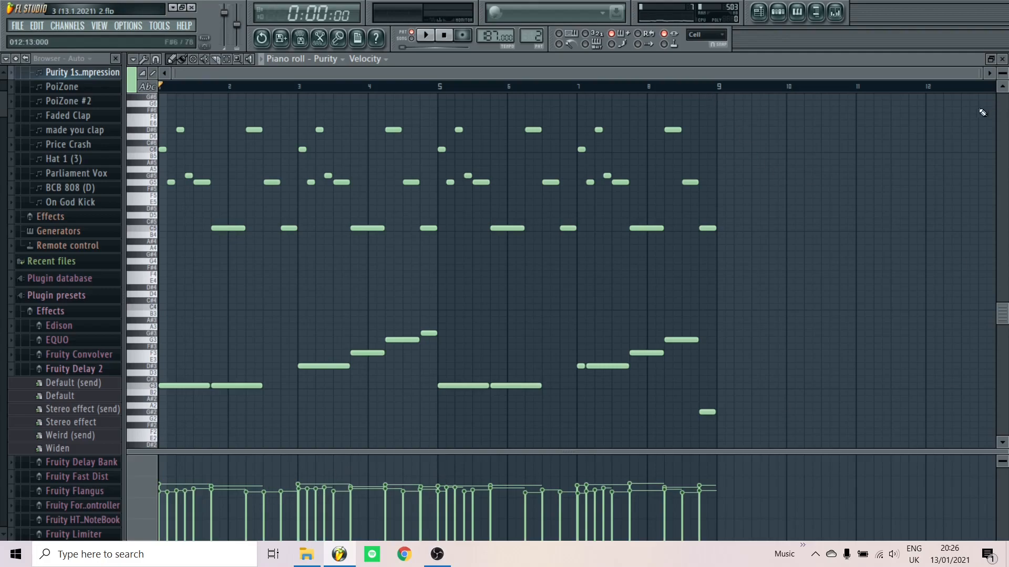
Close the Purity piano roll and briefly play the PoiZone pattern
{"action": "left_click", "coordinate": [1002, 60]}
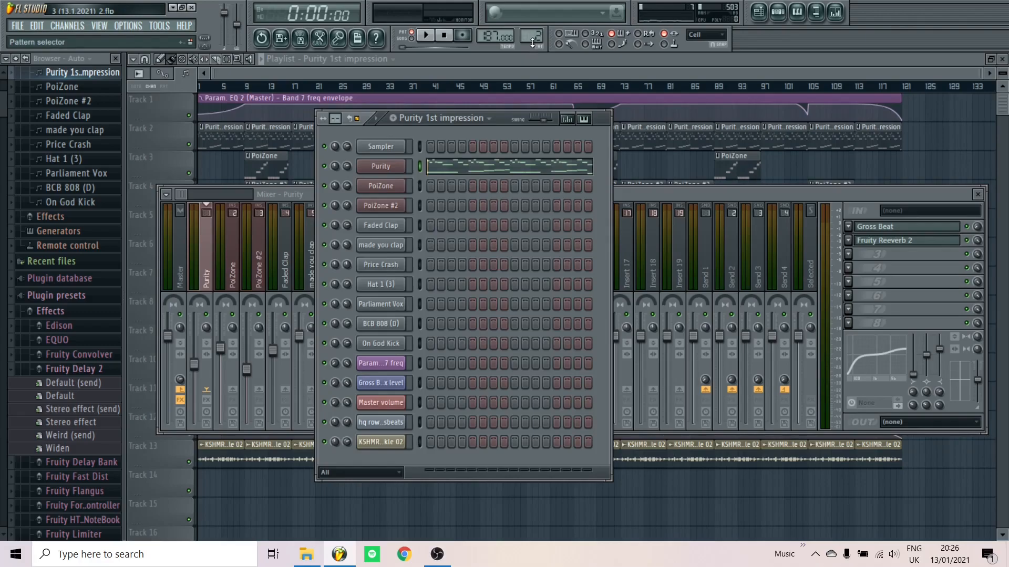
{"action": "scroll", "coordinate": [533, 43], "scroll_direction": "up", "scroll_amount": 1}
{"action": "key", "text": "space"}
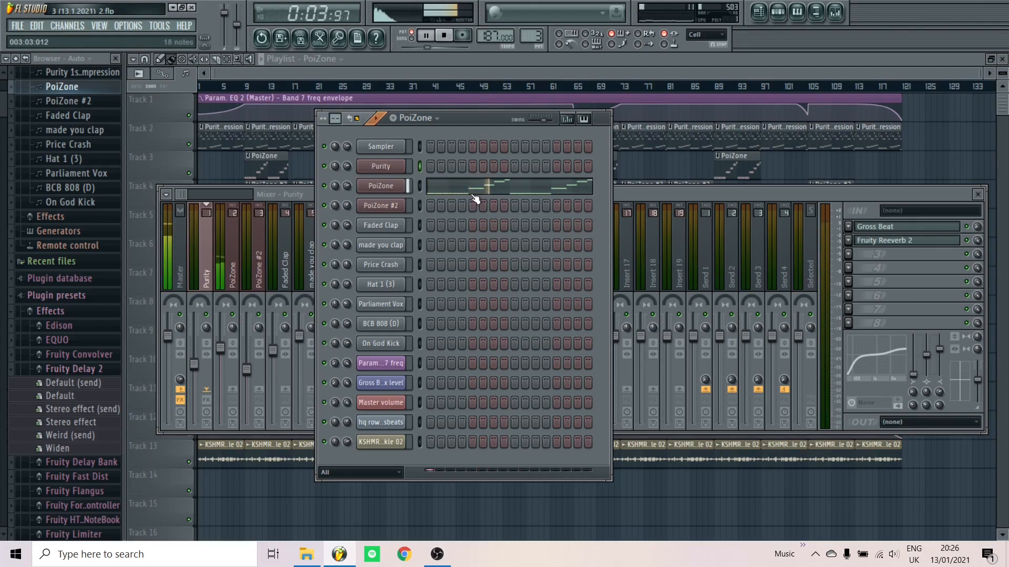
{"action": "key", "text": "space"}
Review the Purity notes in the piano roll again, then bring up the PoiZone V2 synth's bass1 preset
{"action": "scroll", "coordinate": [531, 39], "scroll_direction": "down", "scroll_amount": 1}
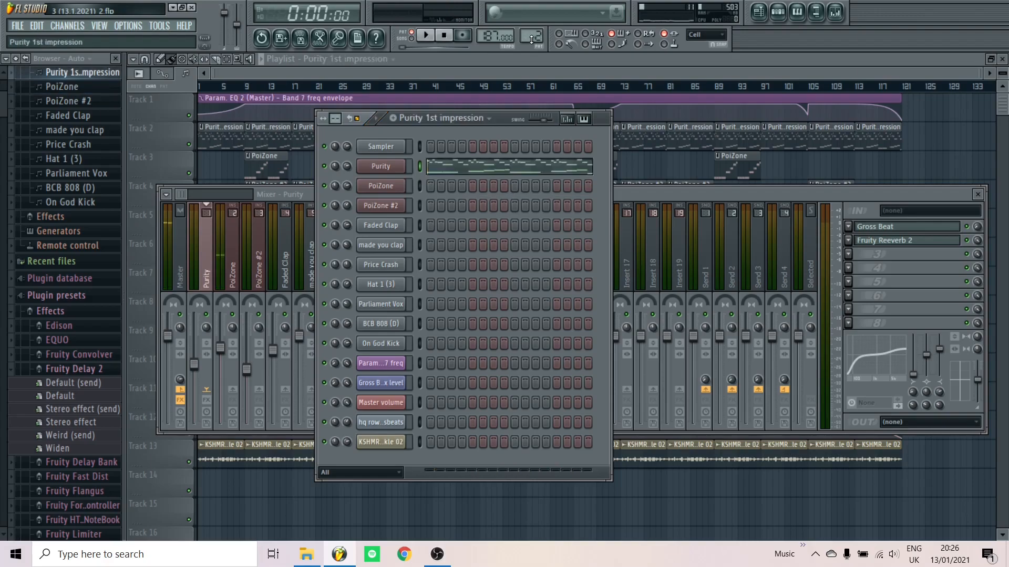
{"action": "left_click", "coordinate": [500, 167]}
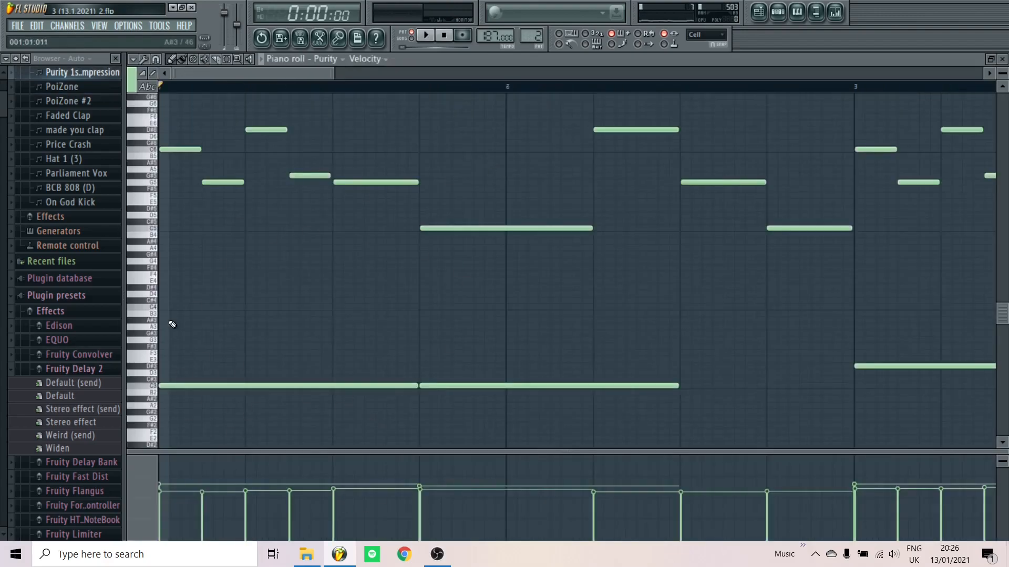
{"action": "scroll", "coordinate": [167, 336], "scroll_direction": "down", "scroll_amount": 3}
{"action": "scroll", "coordinate": [321, 413], "scroll_direction": "down", "scroll_amount": 2}
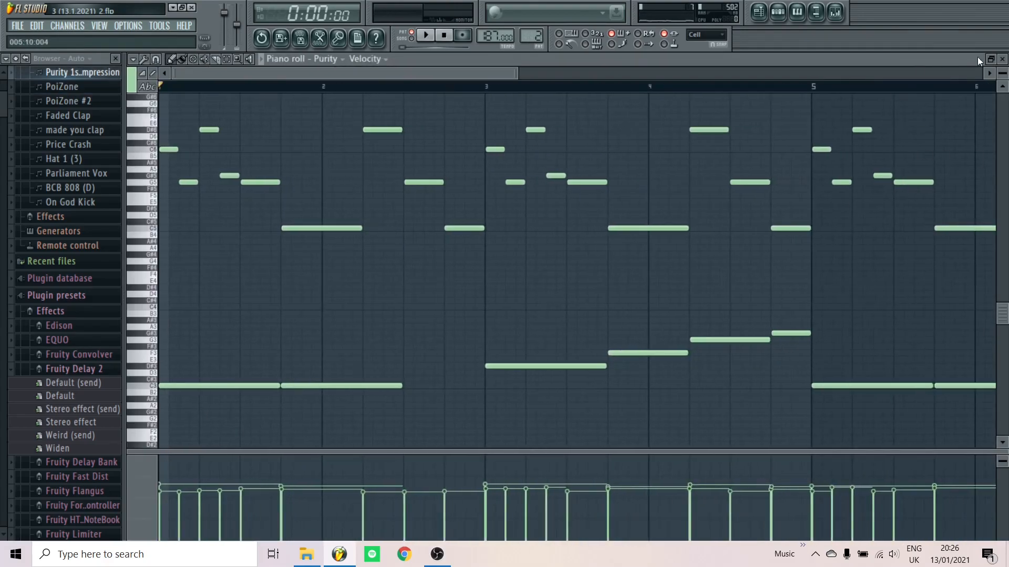
{"action": "left_click", "coordinate": [1002, 59]}
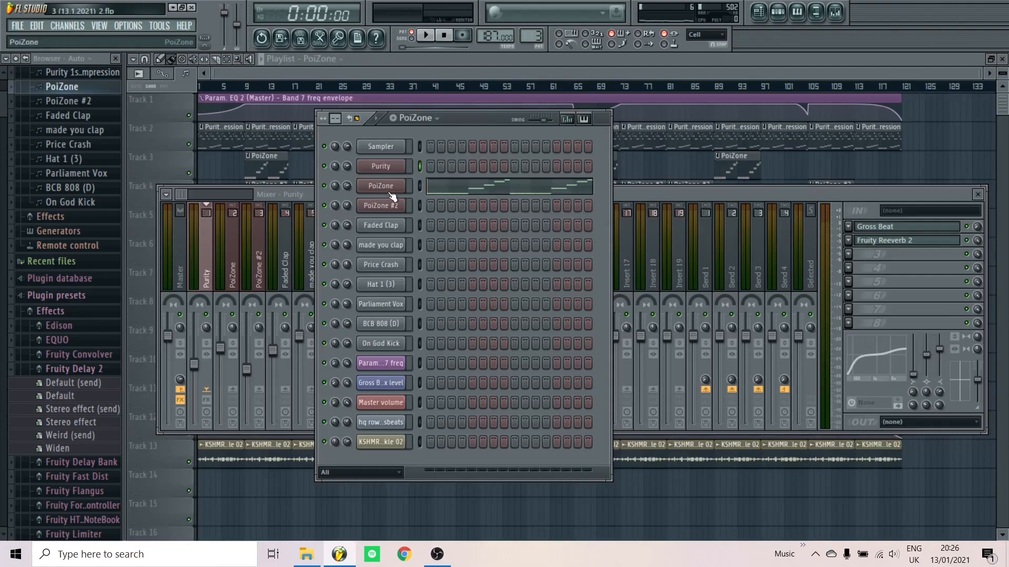
{"action": "left_click", "coordinate": [388, 193]}
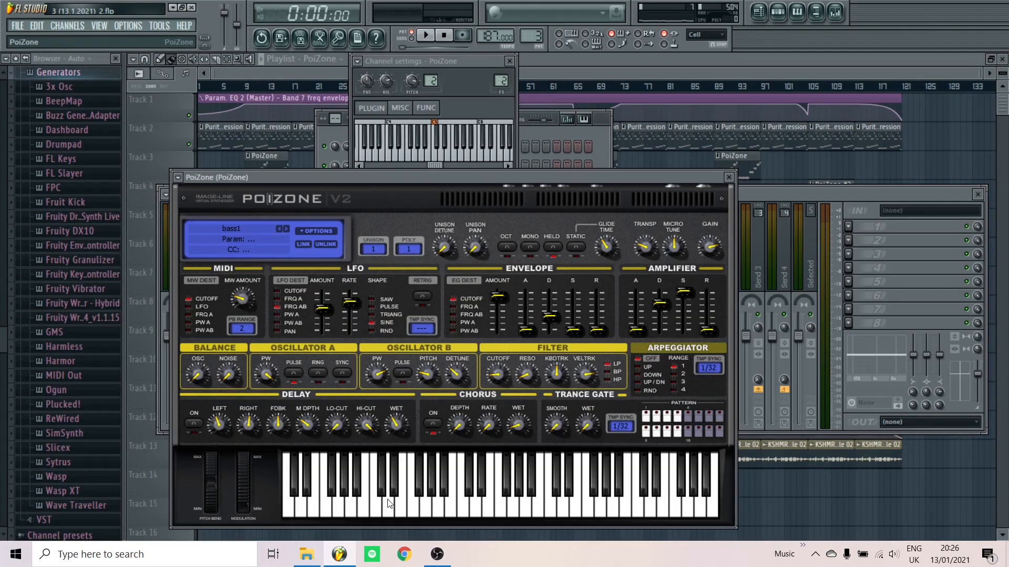
Preview the PoiZone sound with a note, then view and close the PoiZone #2 synth window
{"action": "left_click", "coordinate": [363, 508]}
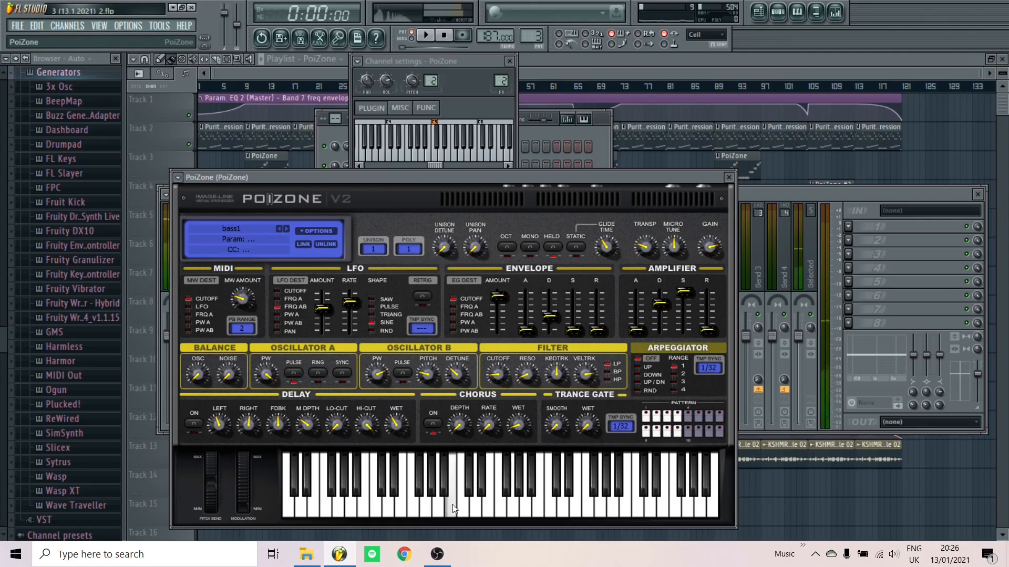
{"action": "left_click", "coordinate": [729, 178]}
{"action": "scroll", "coordinate": [541, 42], "scroll_direction": "up", "scroll_amount": 1}
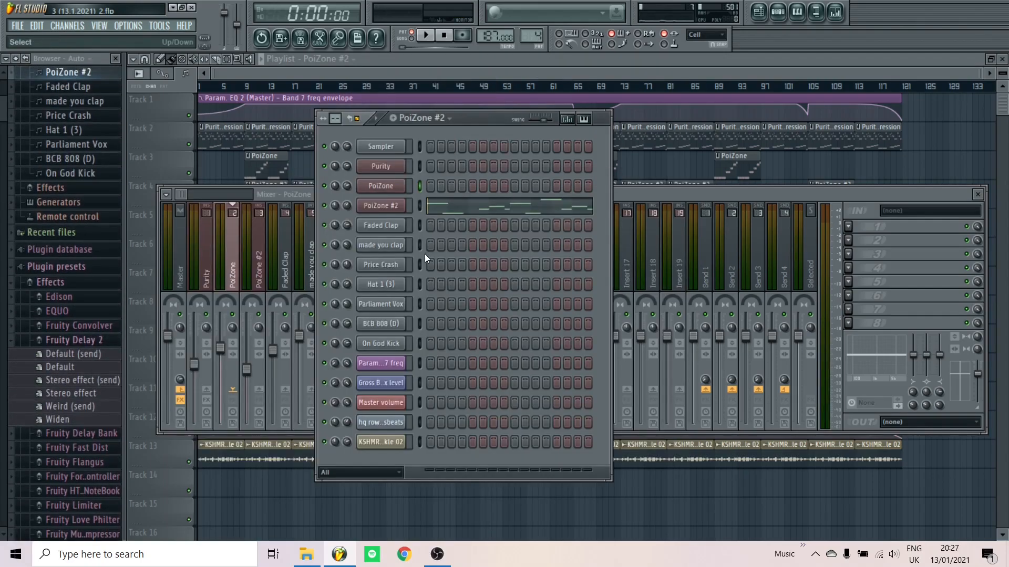
{"action": "left_click", "coordinate": [397, 207]}
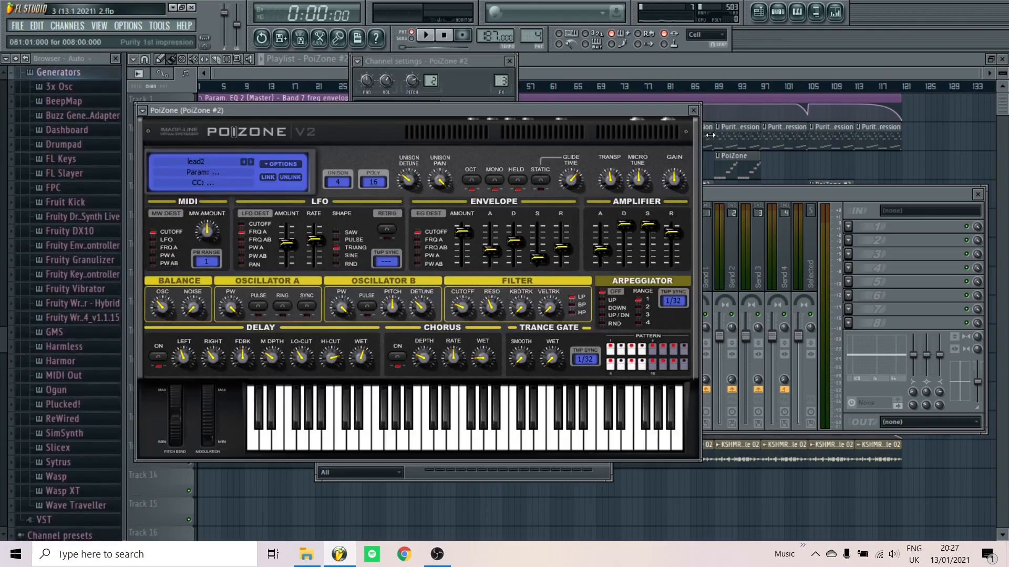
{"action": "left_click", "coordinate": [694, 111]}
Play the PoiZone #2 lead melody in the piano roll, zoomed out to show C6–A#6 notes over eight bars
{"action": "left_click", "coordinate": [502, 211]}
{"action": "key", "text": "space"}
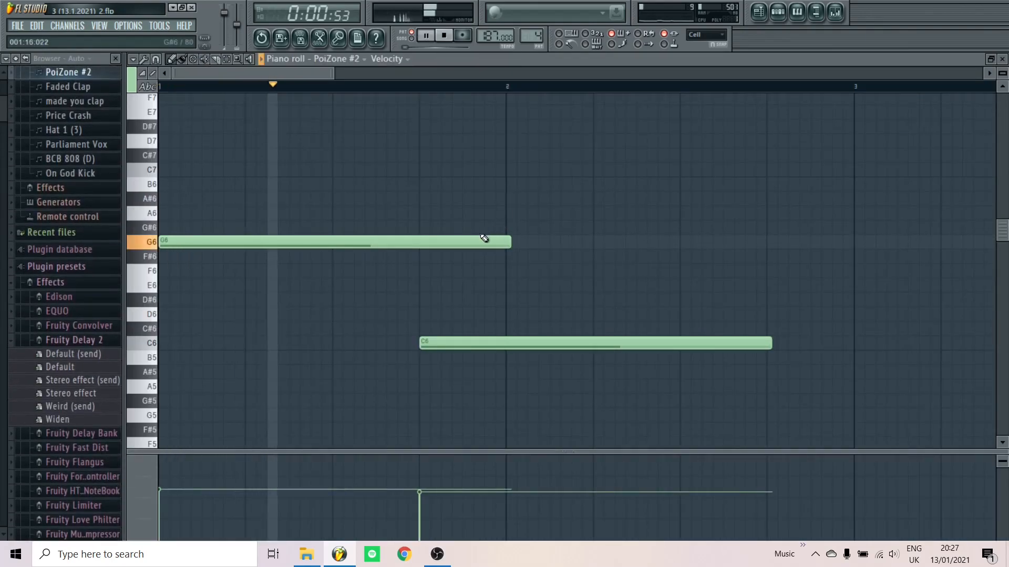
{"action": "scroll", "coordinate": [466, 252], "scroll_direction": "down", "scroll_amount": 5, "text": "ctrl"}
{"action": "scroll", "coordinate": [415, 250], "scroll_direction": "down", "scroll_amount": 2, "text": "ctrl"}
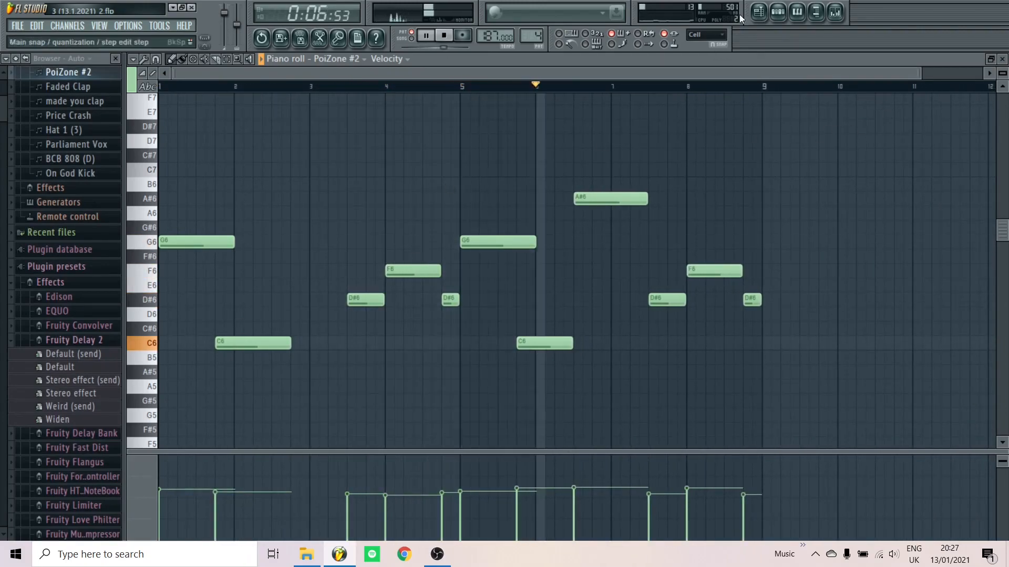
Stop playback and show the Purity insert track's Gross Beat and Fruity Reeverb 2 effects in the mixer
{"action": "left_click", "coordinate": [836, 18]}
{"action": "key", "text": "space"}
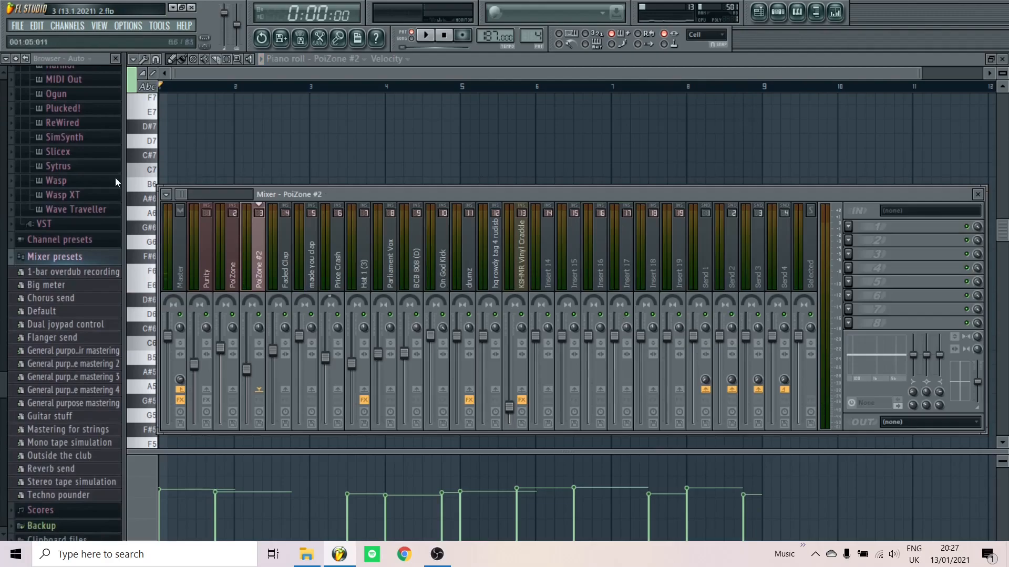
{"action": "left_click", "coordinate": [217, 287]}
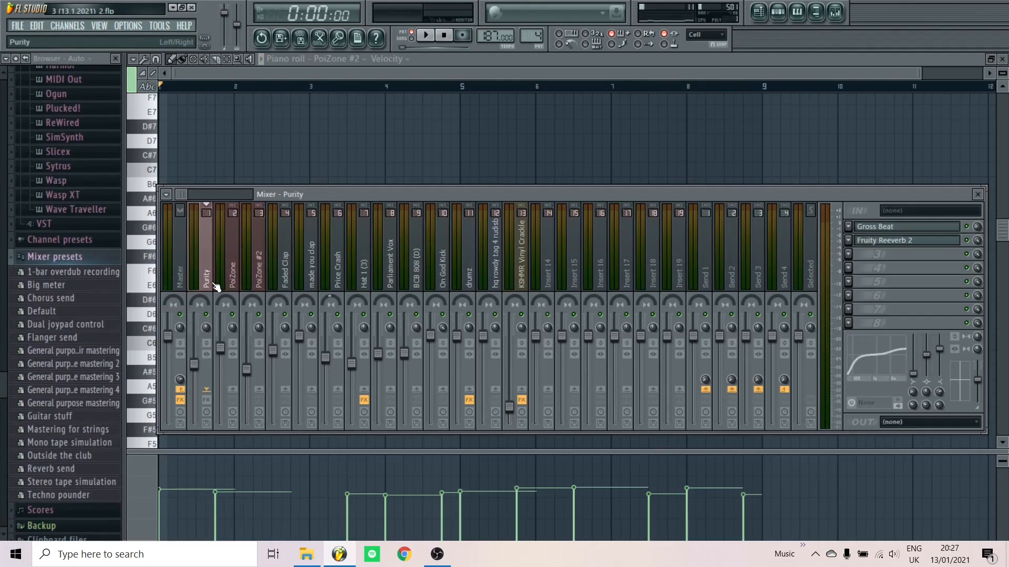
{"action": "left_click", "coordinate": [774, 17]}
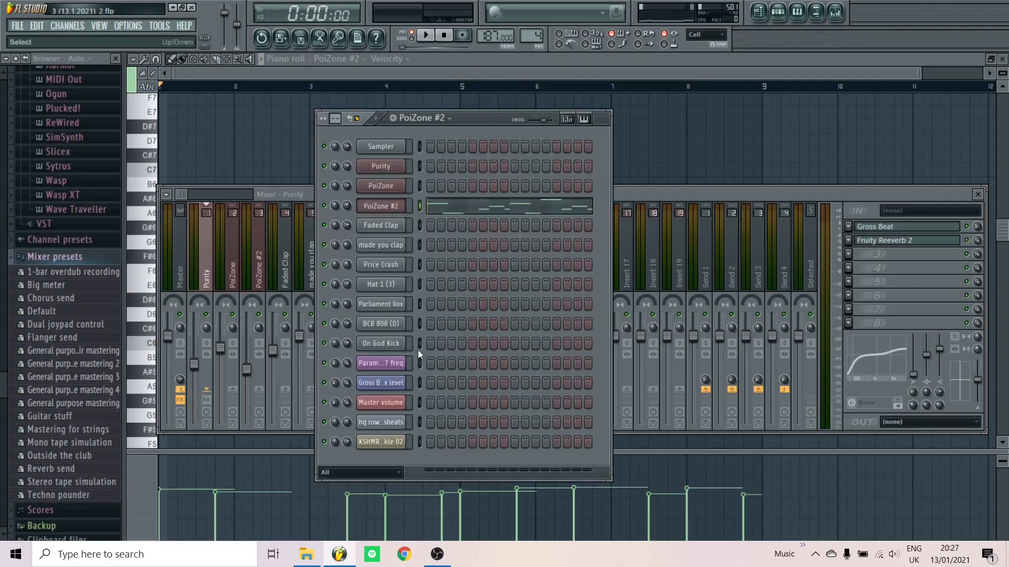
{"action": "left_click", "coordinate": [212, 406]}
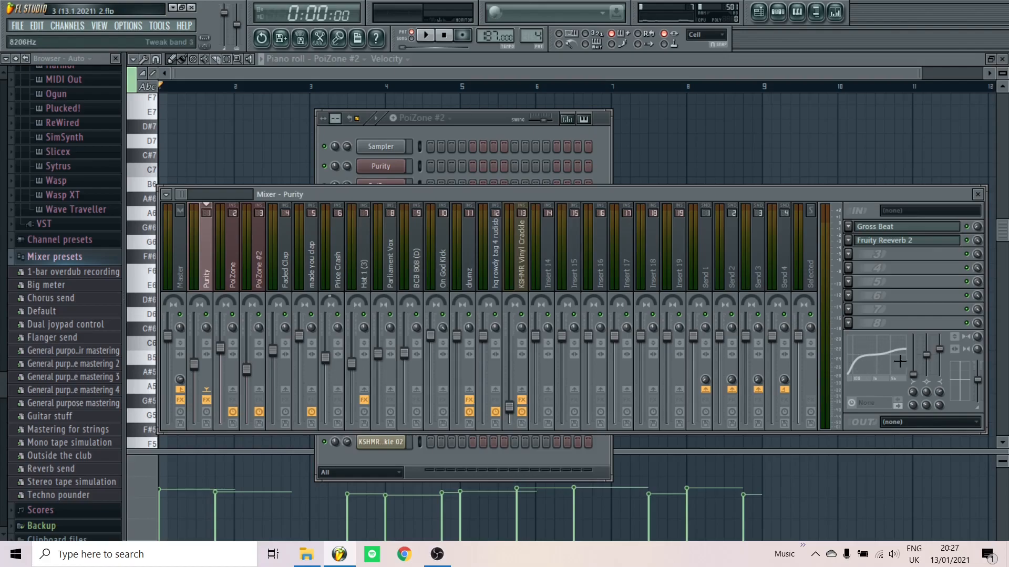
{"action": "left_click", "coordinate": [894, 247]}
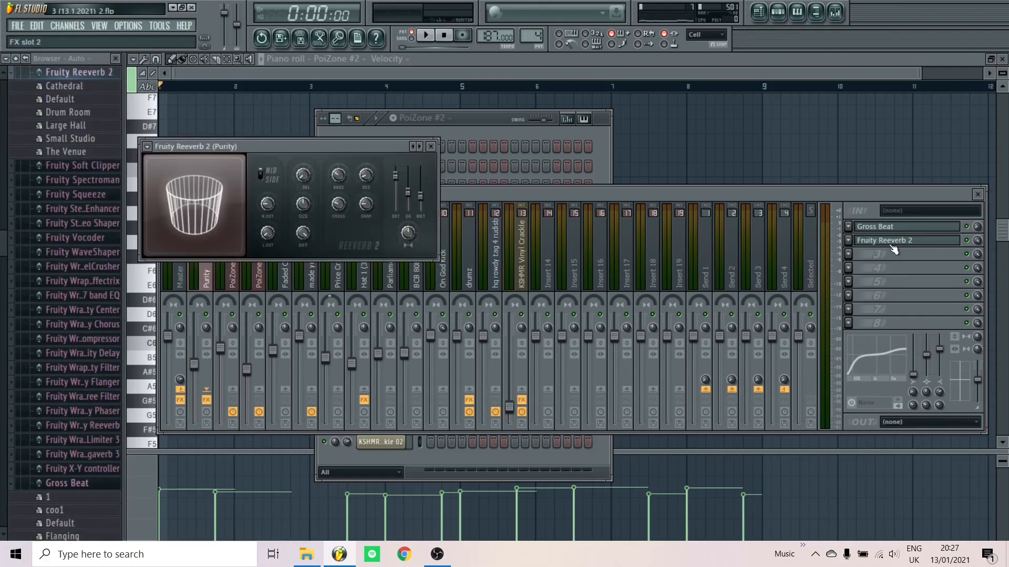
{"action": "left_click", "coordinate": [891, 246]}
{"action": "left_click", "coordinate": [887, 232]}
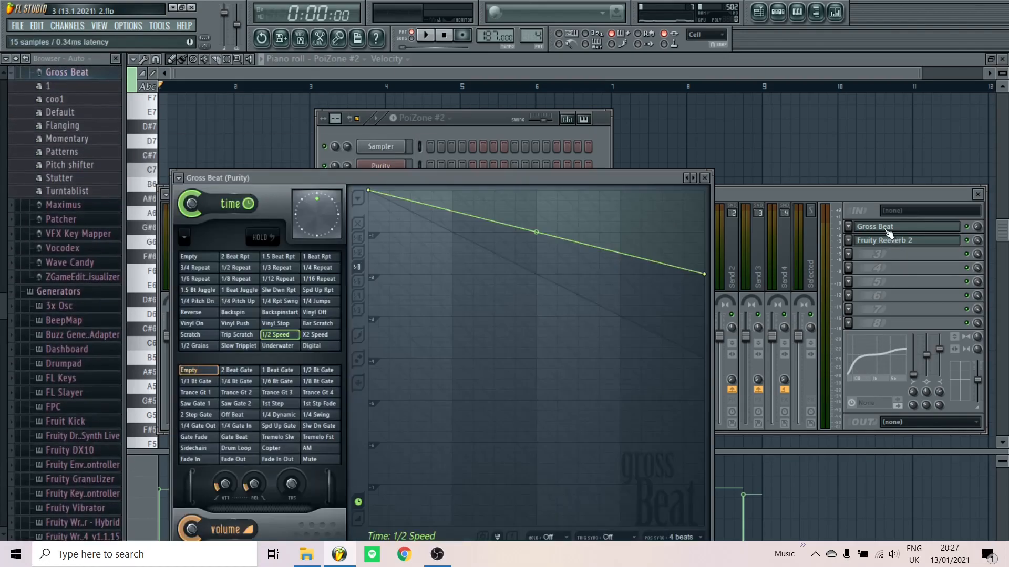
{"action": "left_click", "coordinate": [892, 230]}
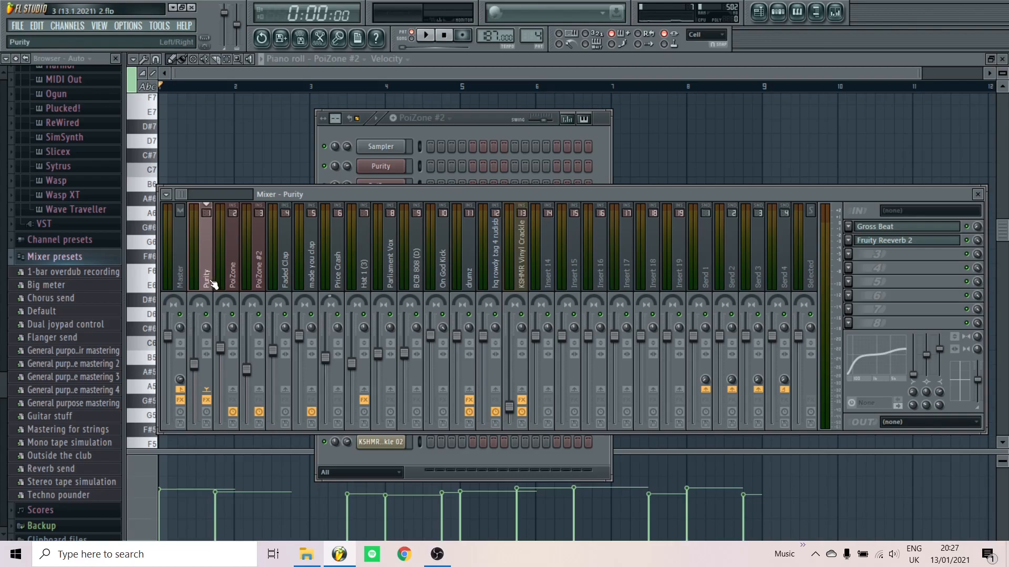
Play the Purity 1st impression pattern with Purity's effects bypassed, then re-enabled, and stop
{"action": "key", "text": "space"}
{"action": "key", "text": "space"}
{"action": "scroll", "coordinate": [522, 34], "scroll_direction": "down", "scroll_amount": 3}
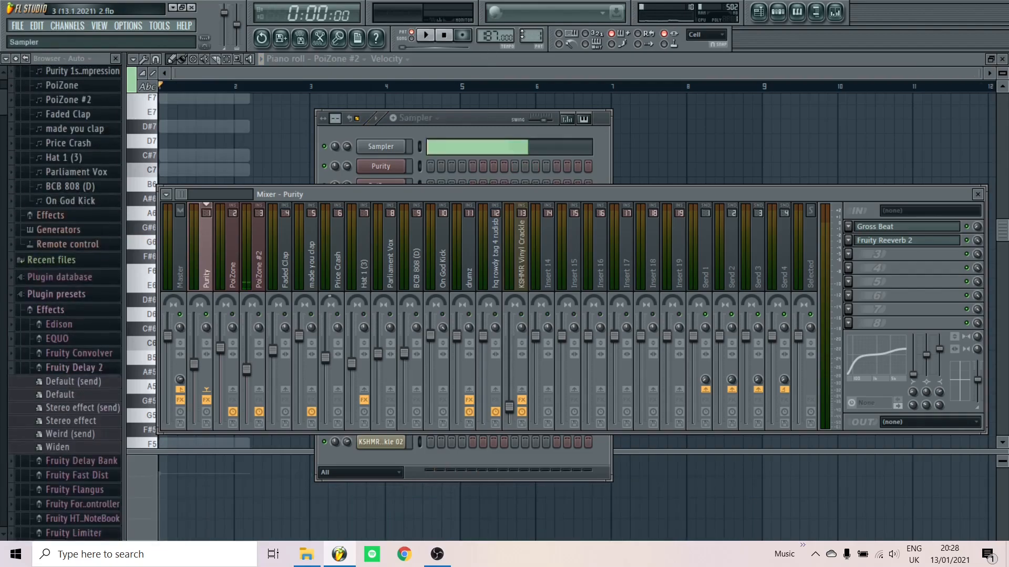
{"action": "scroll", "coordinate": [522, 34], "scroll_direction": "up", "scroll_amount": 1}
{"action": "key", "text": "space"}
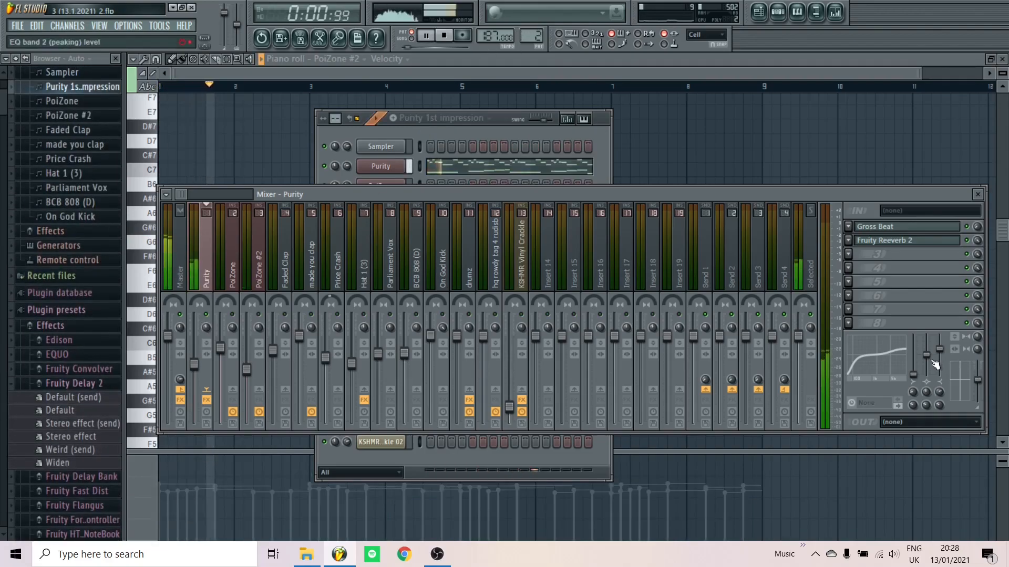
{"action": "left_click", "coordinate": [206, 400]}
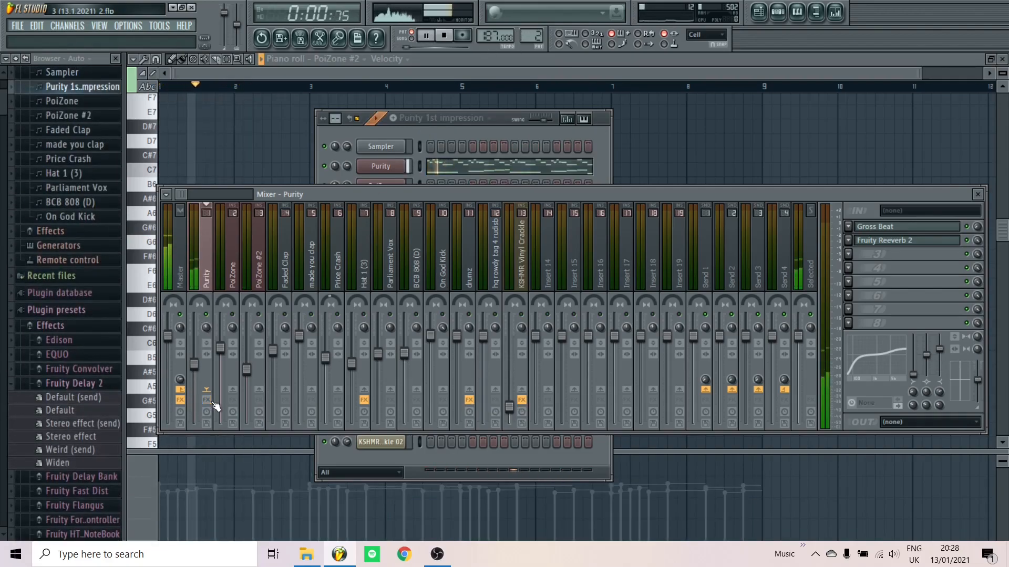
{"action": "left_click", "coordinate": [207, 400]}
{"action": "key", "text": "space"}
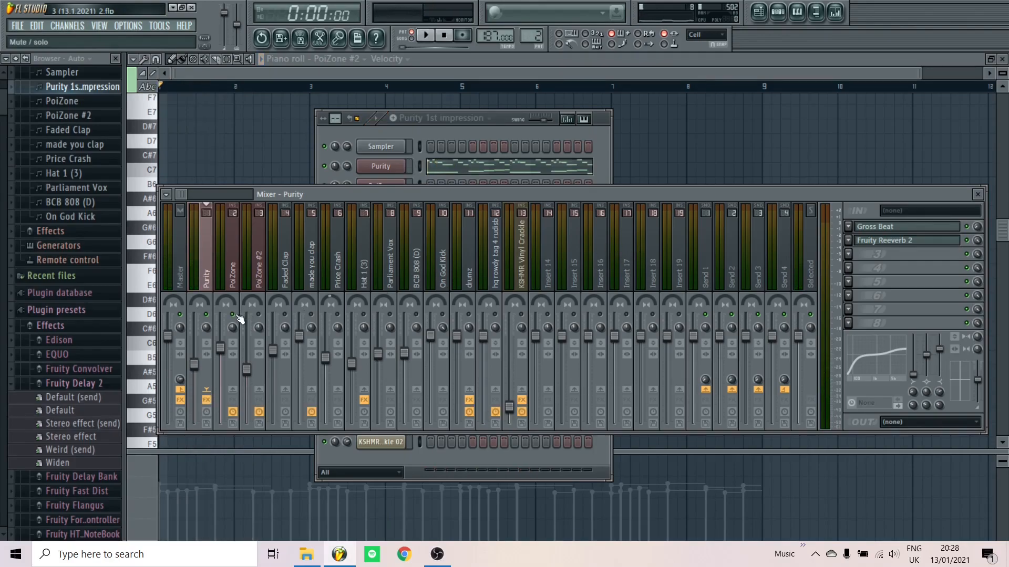
Compare the PoiZone and PoiZone #2 mixer tracks, ending on PoiZone with its empty effect slots
{"action": "left_click", "coordinate": [231, 279]}
{"action": "left_click", "coordinate": [263, 281]}
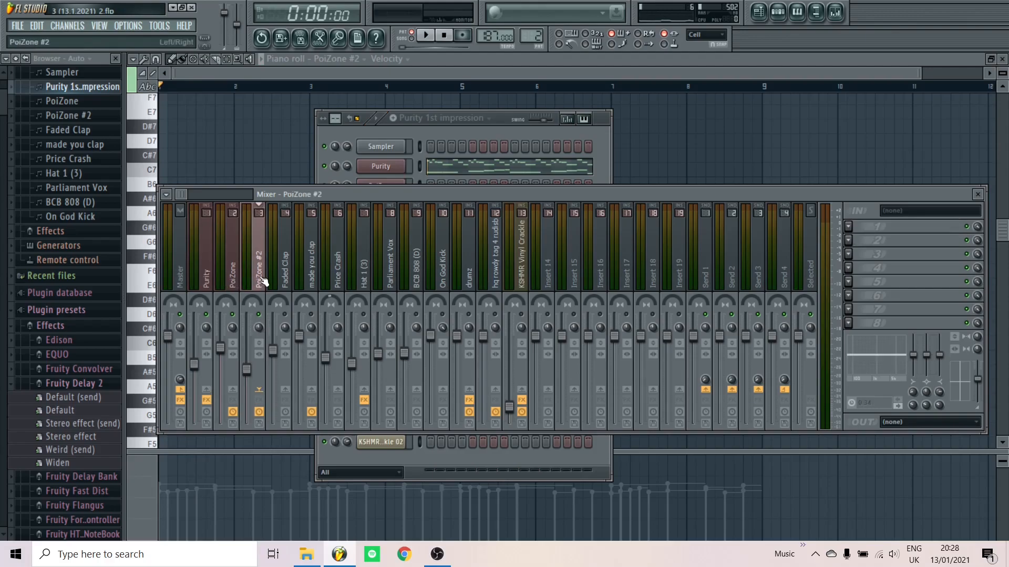
{"action": "left_click", "coordinate": [235, 282]}
{"action": "left_click", "coordinate": [258, 285]}
{"action": "left_click", "coordinate": [240, 287]}
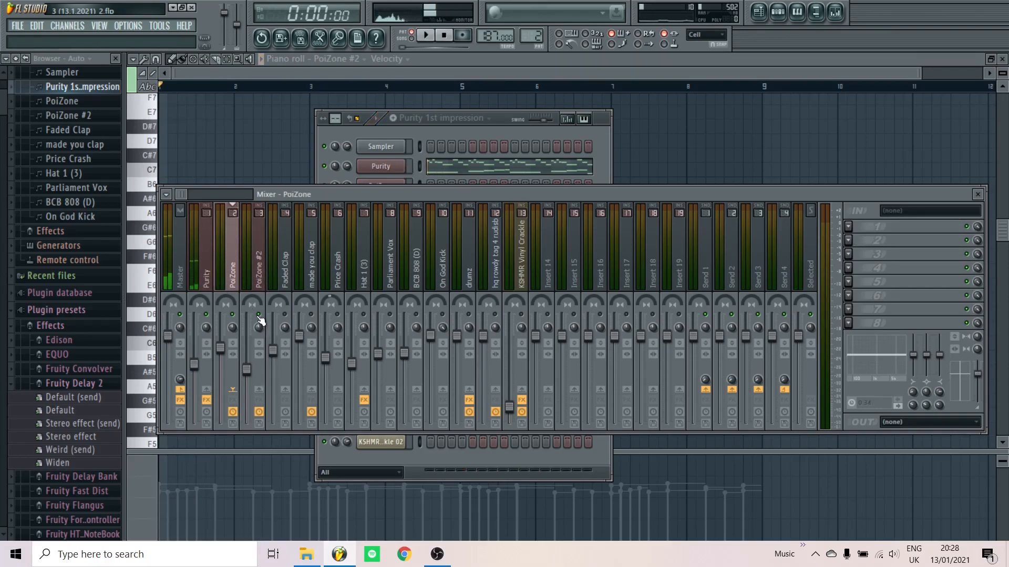
In the playlist, mark bars 9–17 as the play range and play them through
{"action": "left_click", "coordinate": [758, 12]}
{"action": "scroll", "coordinate": [252, 149], "scroll_direction": "up", "scroll_amount": 4}
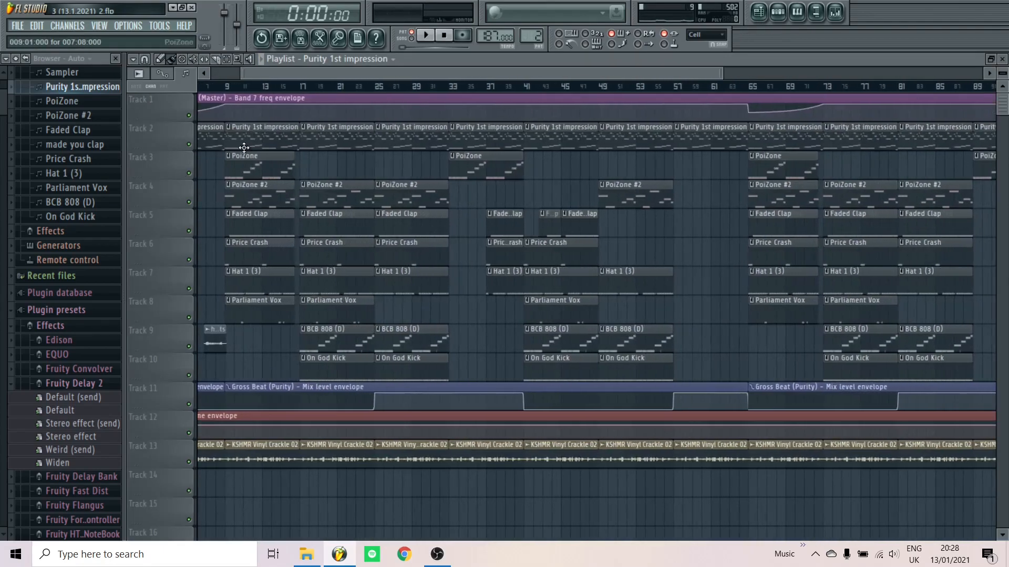
{"action": "left_click_drag", "start_coordinate": [229, 86], "coordinate": [342, 87]}
{"action": "key", "text": "space"}
{"action": "left_click", "coordinate": [189, 202]}
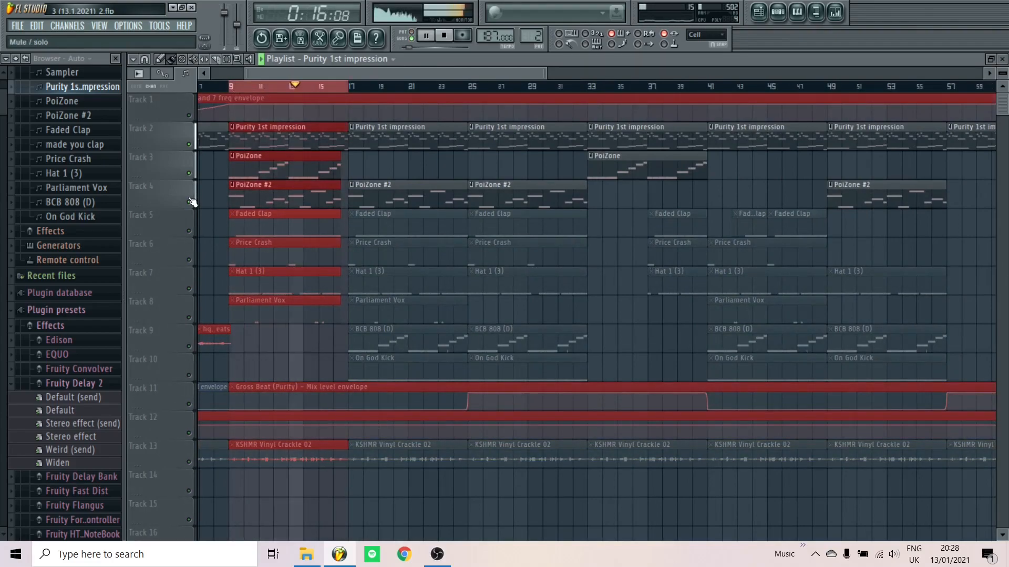
{"action": "key", "text": "space"}
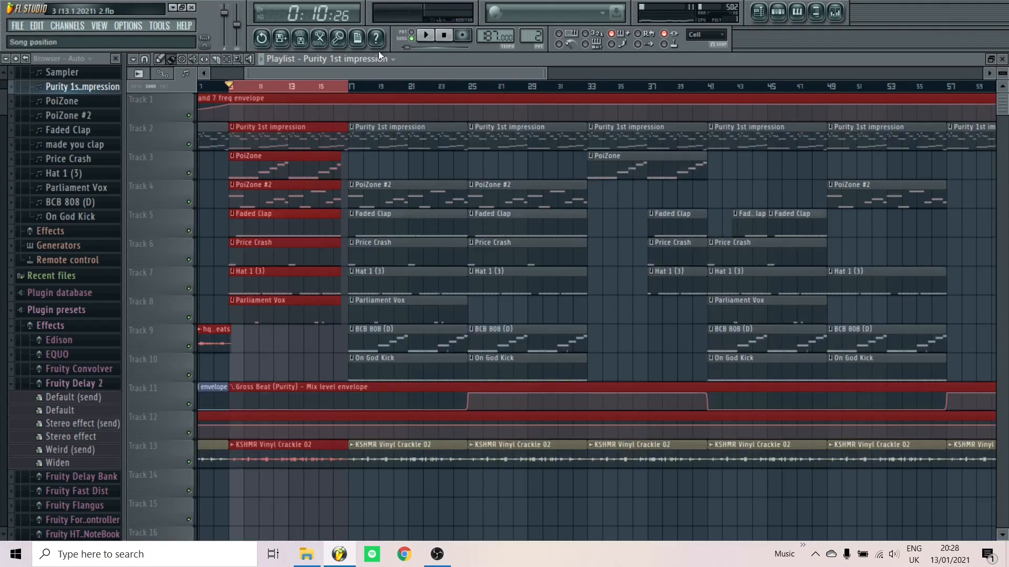
Clear the time selection, zoom out to the full arrangement and return the song position to bar 1
{"action": "left_click", "coordinate": [229, 88]}
{"action": "scroll", "coordinate": [229, 87], "scroll_direction": "down", "scroll_amount": 4}
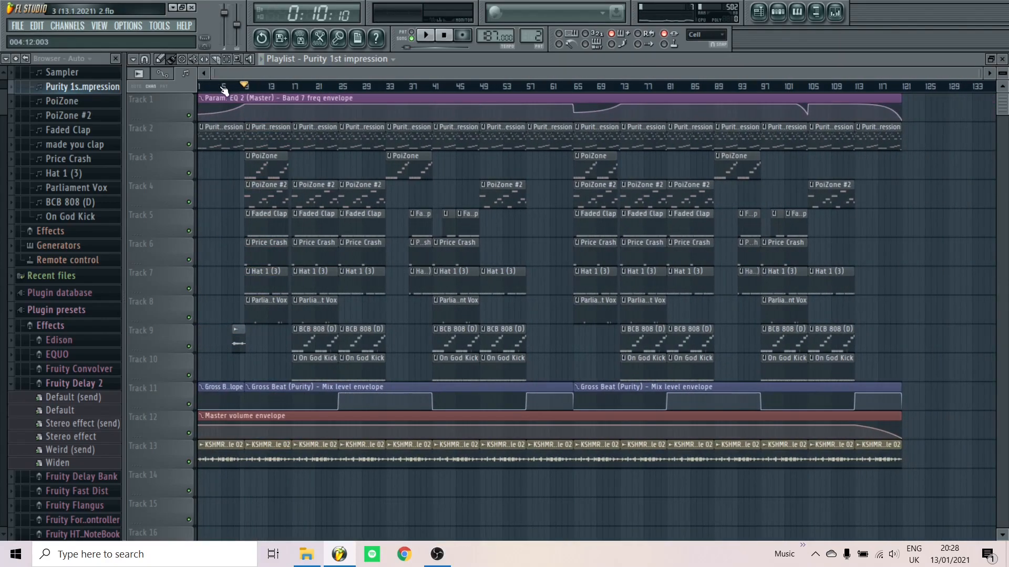
{"action": "left_click", "coordinate": [201, 89]}
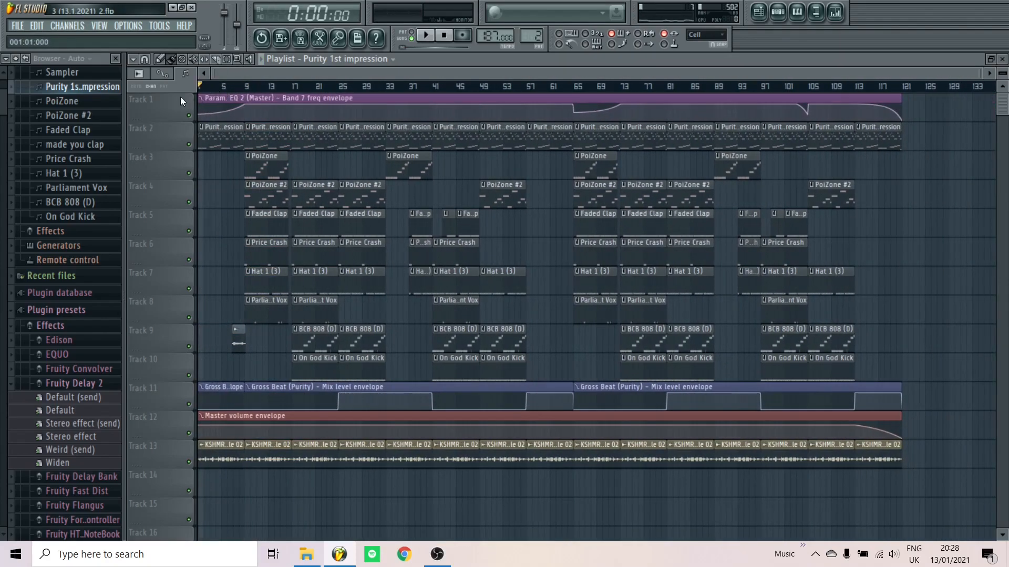
{"action": "left_click", "coordinate": [778, 13]}
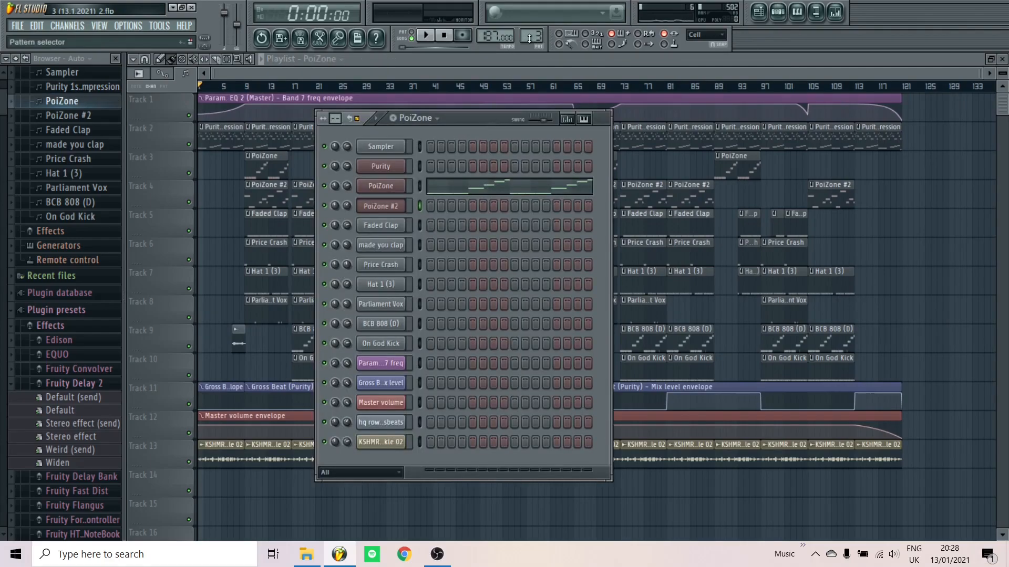
Audition the Faded Clap pattern and look over its channel settings
{"action": "scroll", "coordinate": [527, 39], "scroll_direction": "up", "scroll_amount": 2}
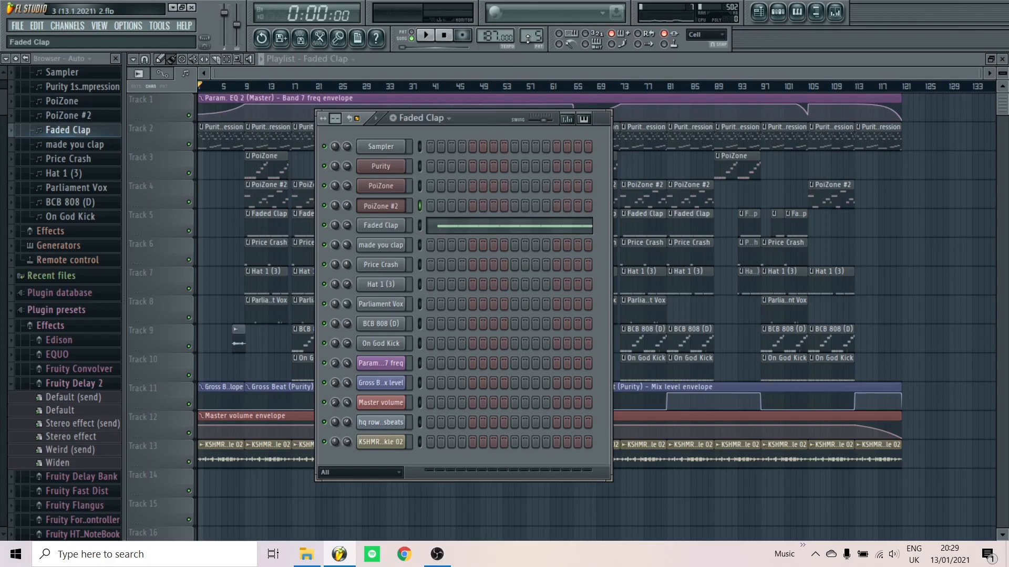
{"action": "left_click", "coordinate": [426, 35]}
{"action": "key", "text": "F9"}
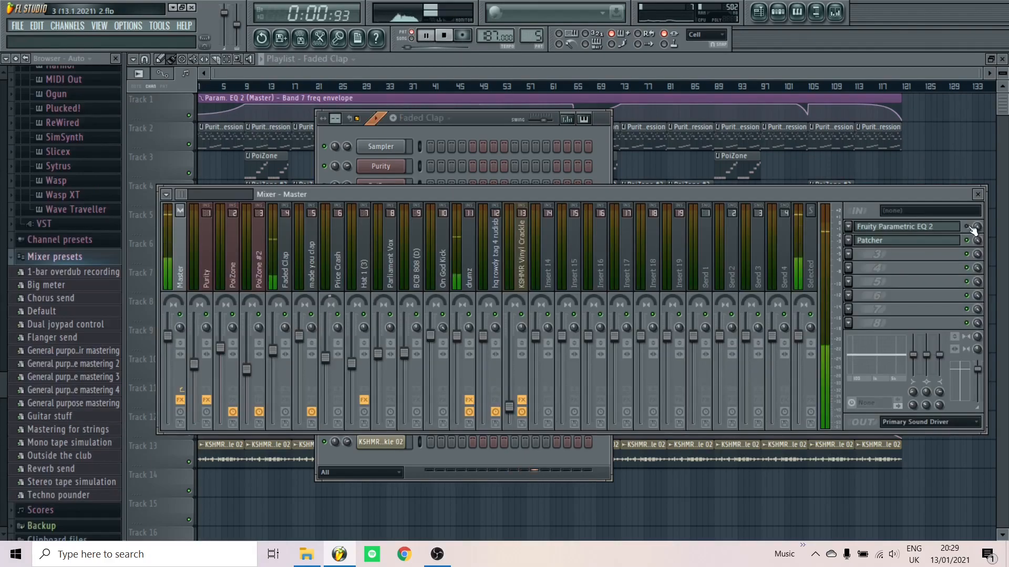
{"action": "left_click", "coordinate": [472, 122]}
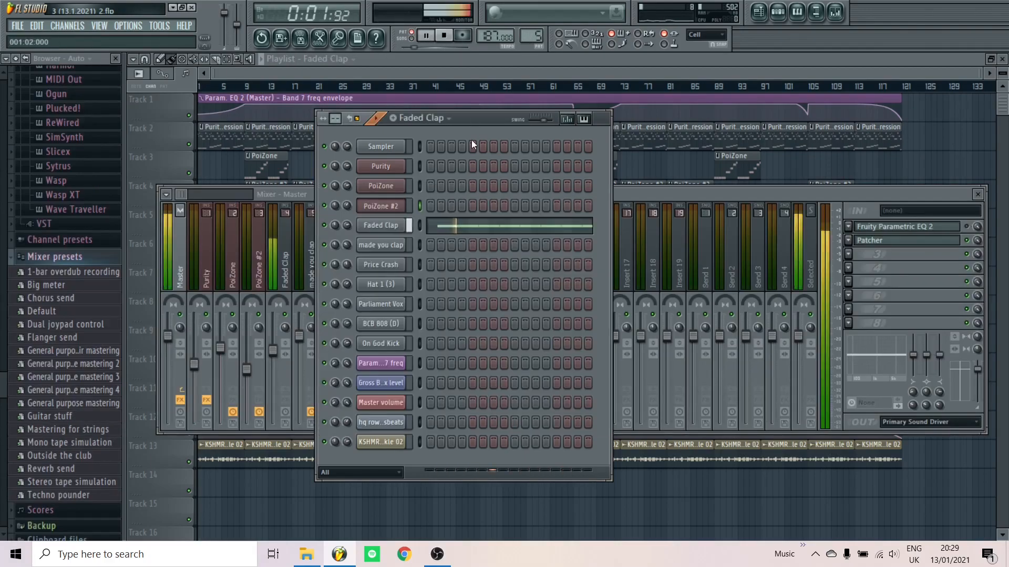
{"action": "key", "text": "space"}
{"action": "left_click", "coordinate": [405, 227]}
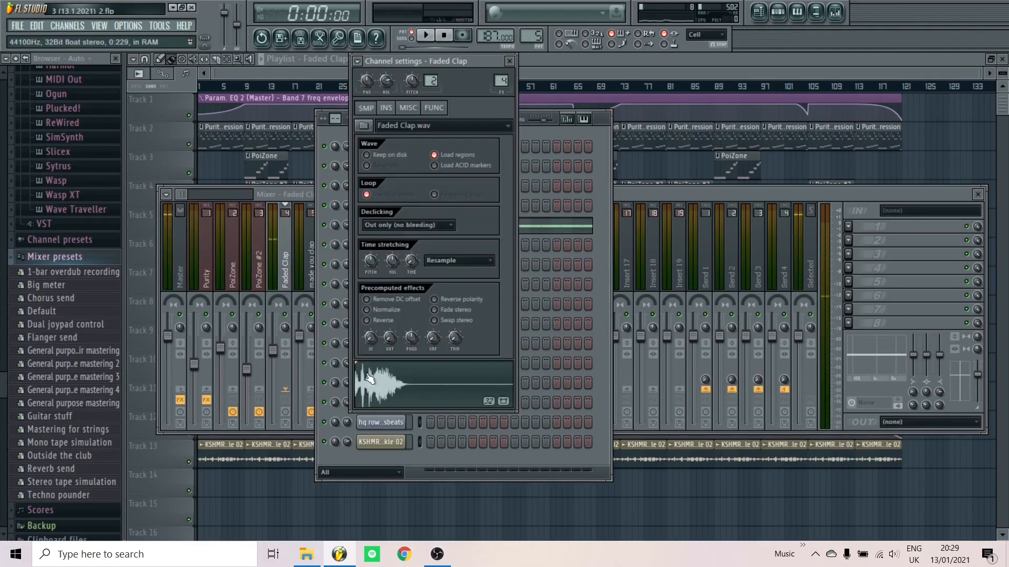
{"action": "left_click", "coordinate": [509, 61]}
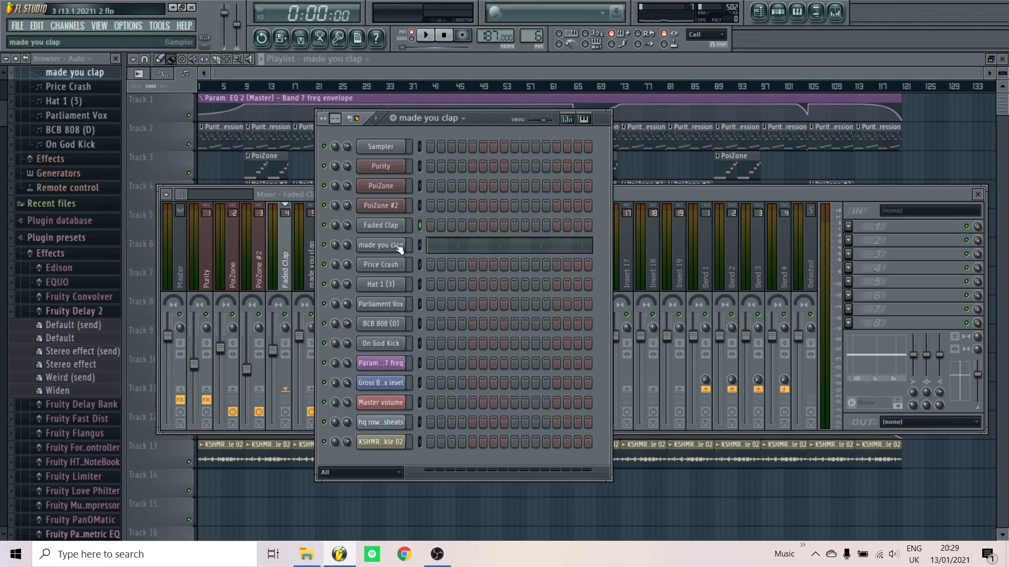
Play the made you clap pattern and check its channel settings
{"action": "key", "text": "space"}
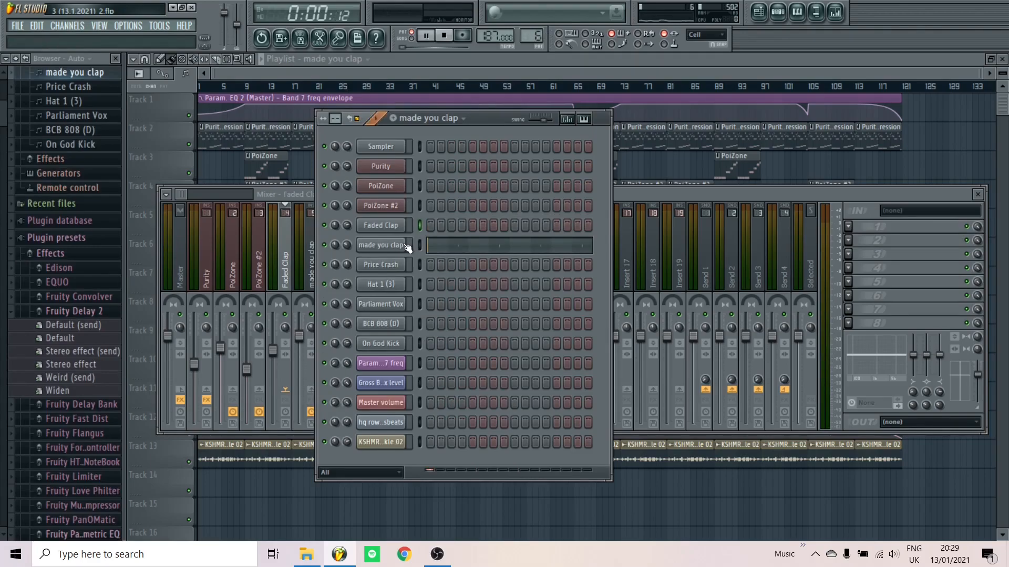
{"action": "key", "text": "space"}
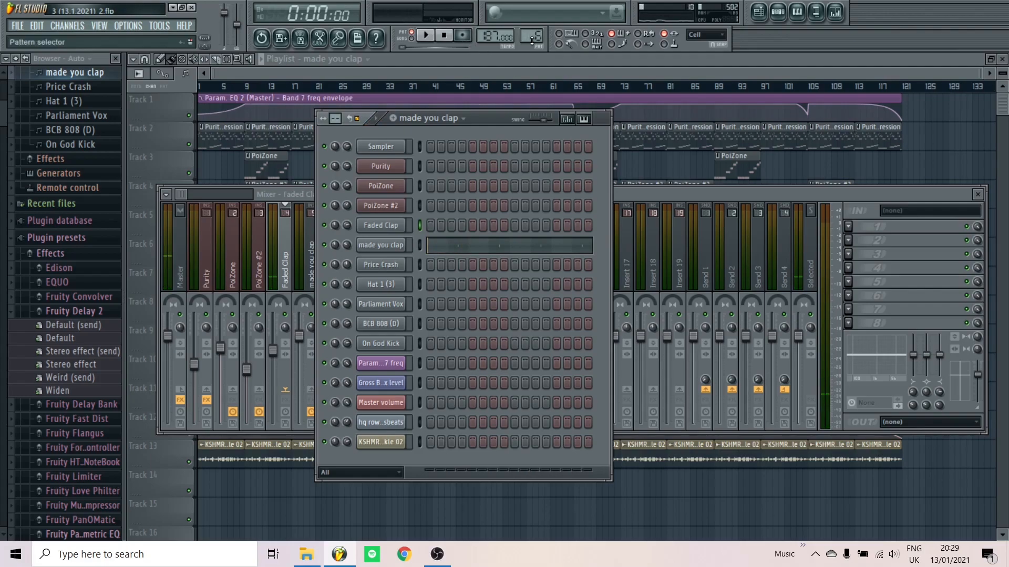
{"action": "left_click", "coordinate": [396, 245]}
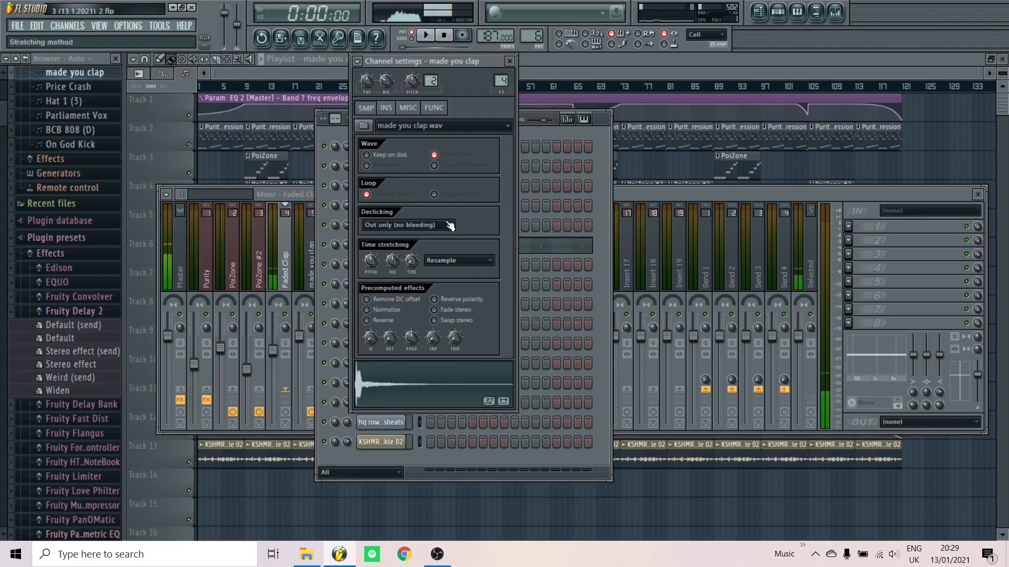
{"action": "left_click", "coordinate": [508, 62]}
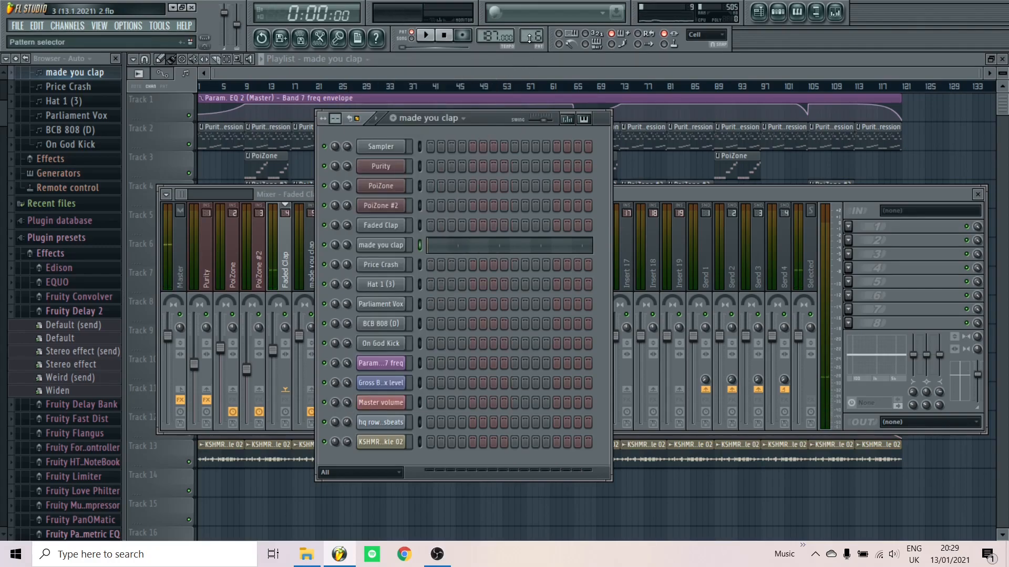
Play the Price Crash pattern, then move to Hat 1 (3) and open its C5 hi-hat notes
{"action": "key", "text": "Down"}
{"action": "key", "text": "space"}
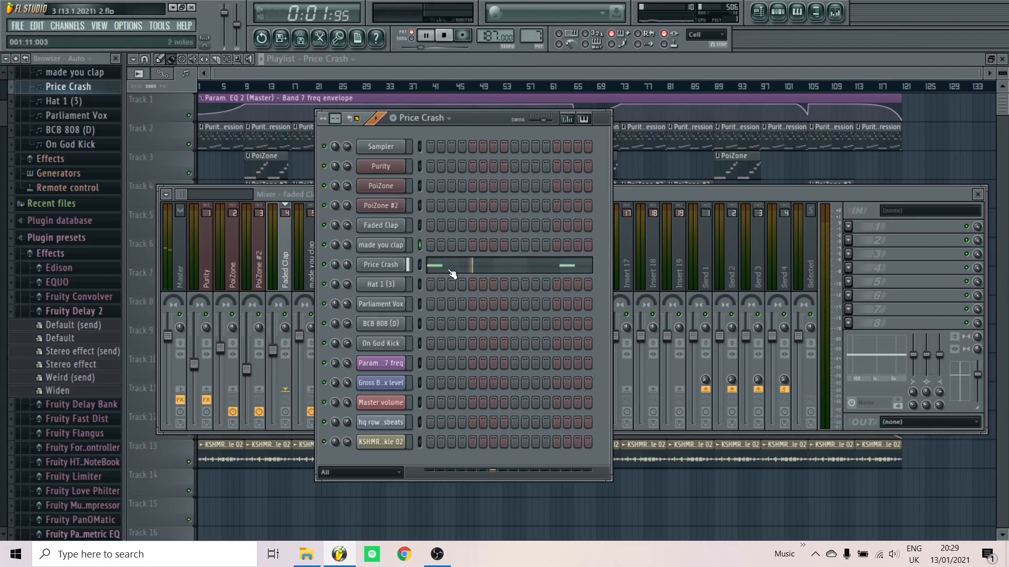
{"action": "key", "text": "Down"}
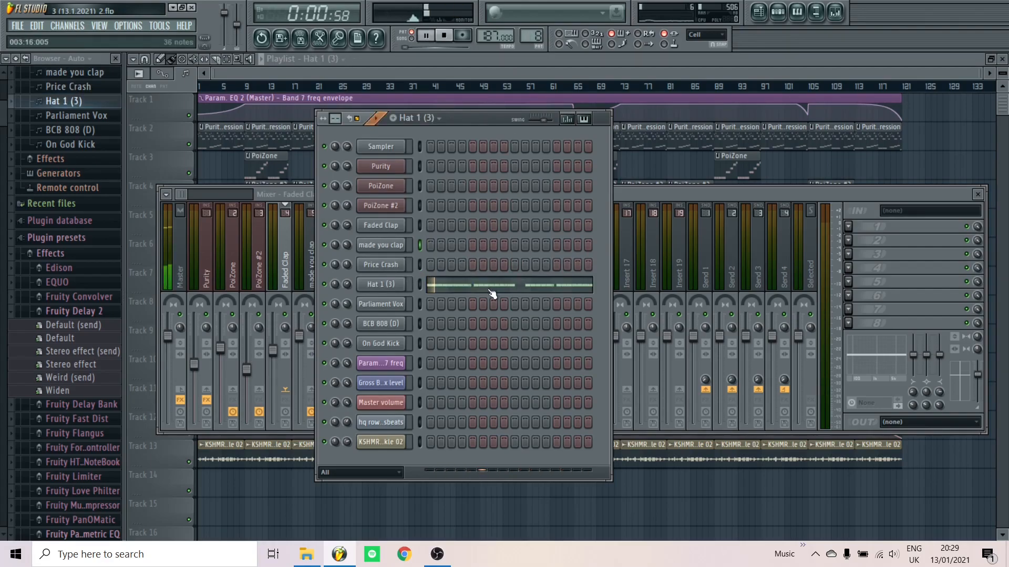
{"action": "left_click", "coordinate": [492, 293]}
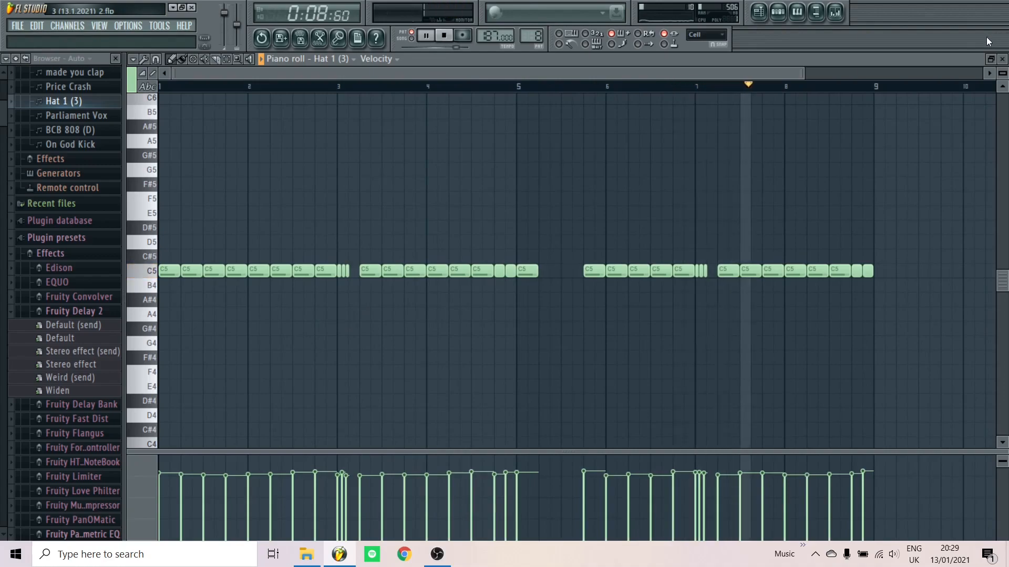
Stop playback and reopen the Hat 1 (3) piano roll after dismissing the channel options
{"action": "key", "text": "space"}
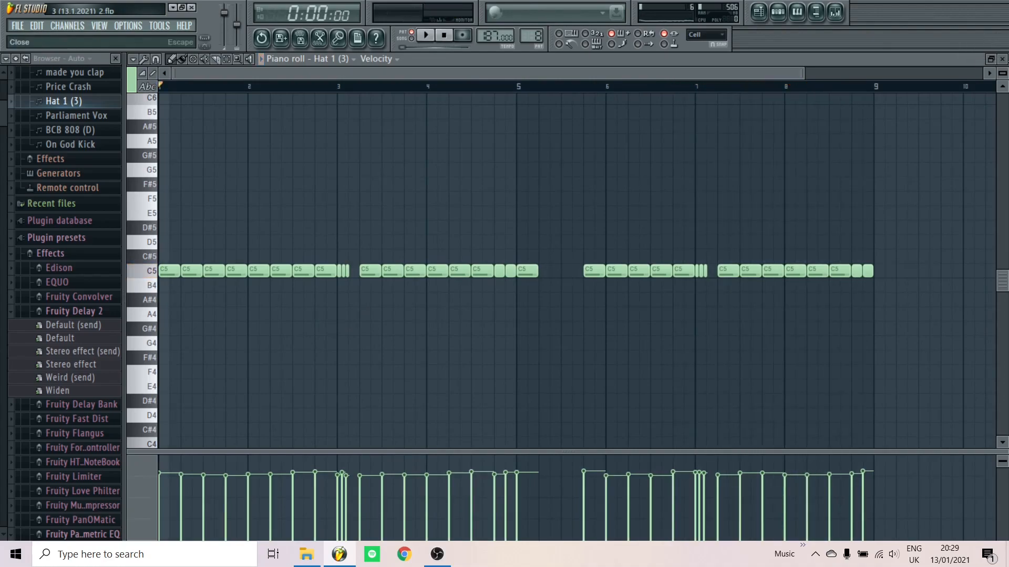
{"action": "left_click", "coordinate": [1002, 59]}
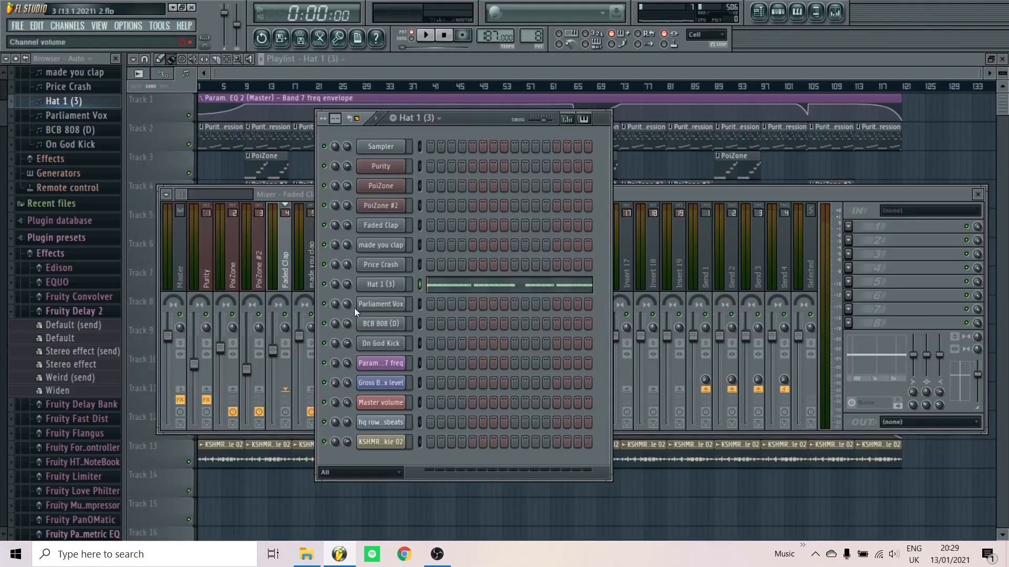
{"action": "right_click", "coordinate": [382, 284]}
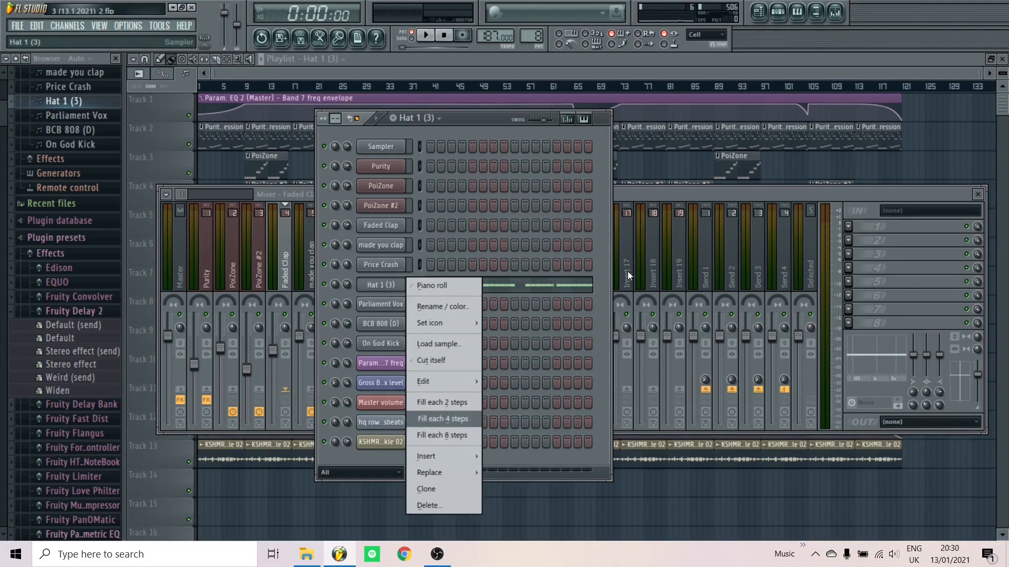
{"action": "left_click", "coordinate": [601, 298]}
{"action": "left_click", "coordinate": [502, 284]}
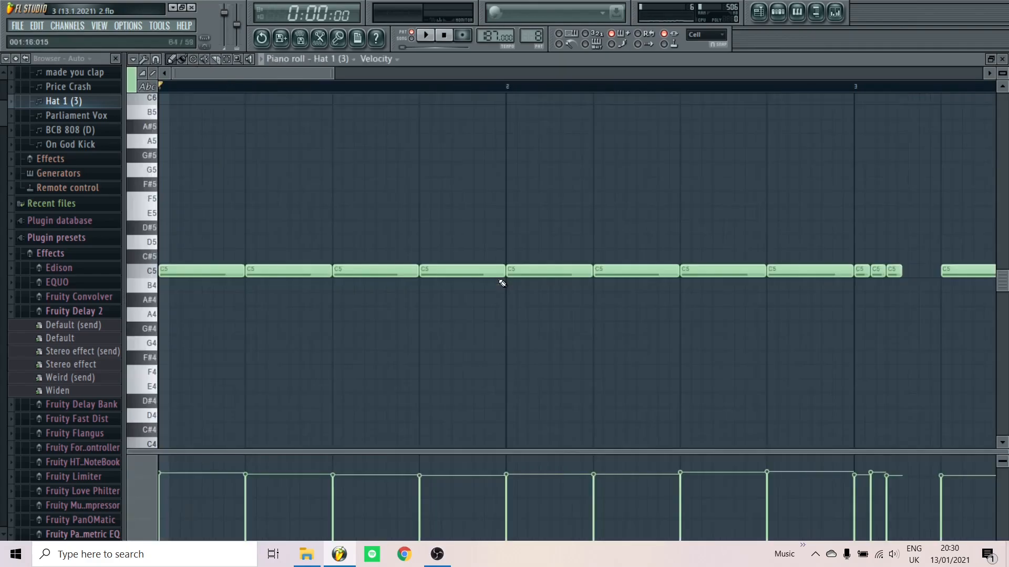
Open the randomizer on the hi-hat notes and cancel it, keeping the velocities unchanged
{"action": "scroll", "coordinate": [469, 329], "scroll_direction": "down", "scroll_amount": 2}
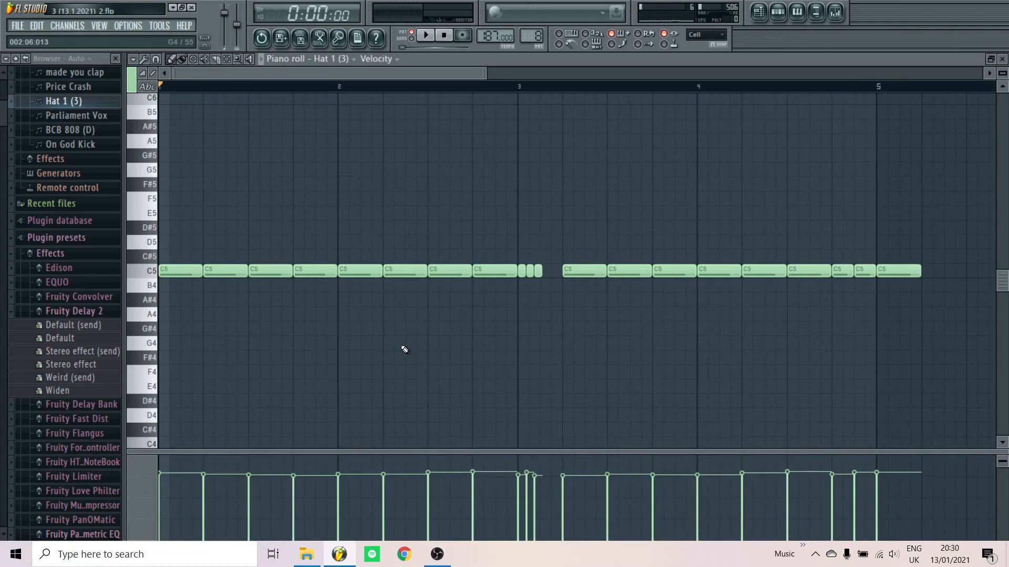
{"action": "key", "text": "alt+r"}
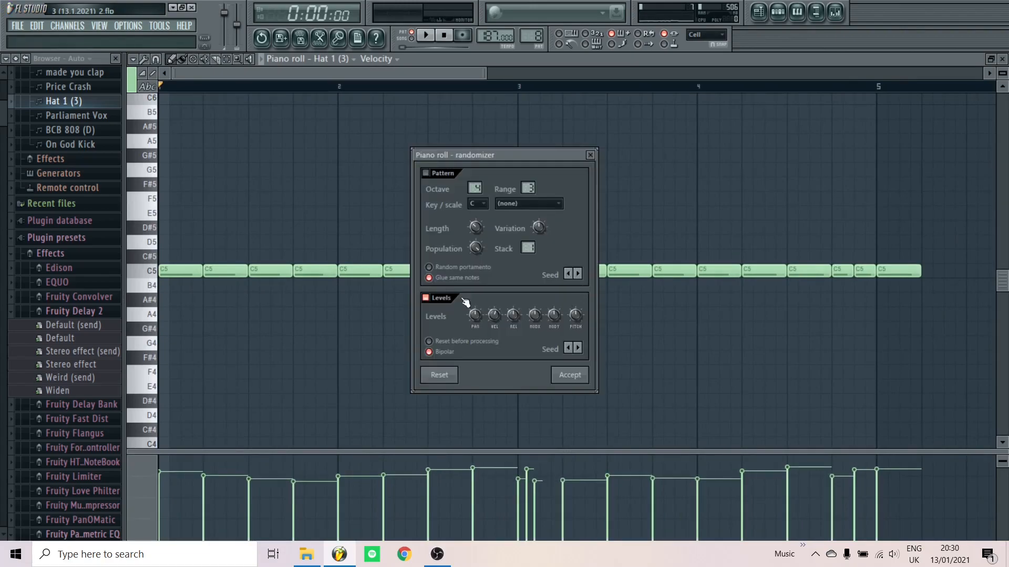
{"action": "left_click", "coordinate": [590, 155]}
{"action": "left_click", "coordinate": [835, 12]}
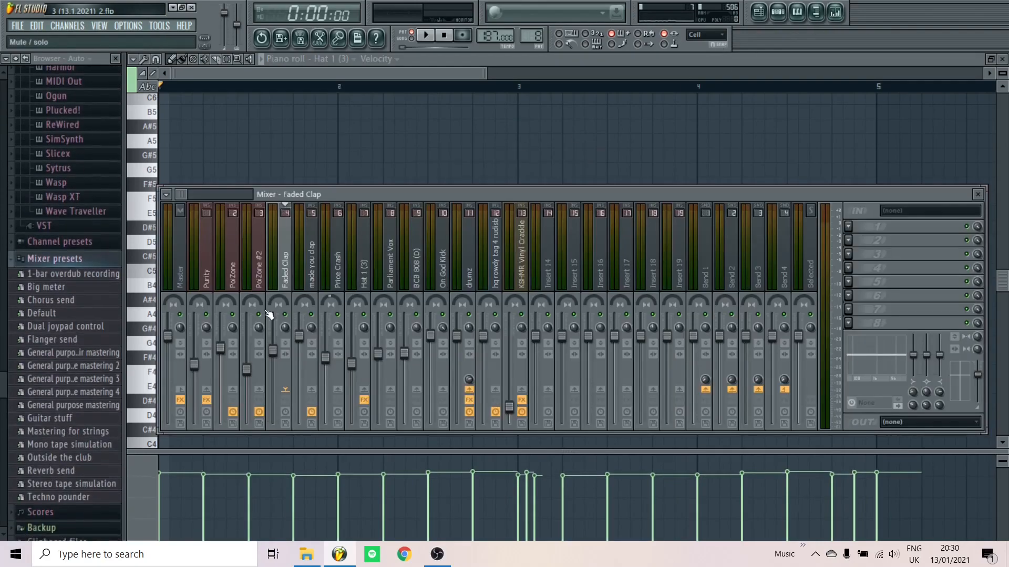
Inspect the Fruity Reeverb settings on the Hat 1 (3) mixer track during playback
{"action": "left_click", "coordinate": [364, 284]}
{"action": "key", "text": "space"}
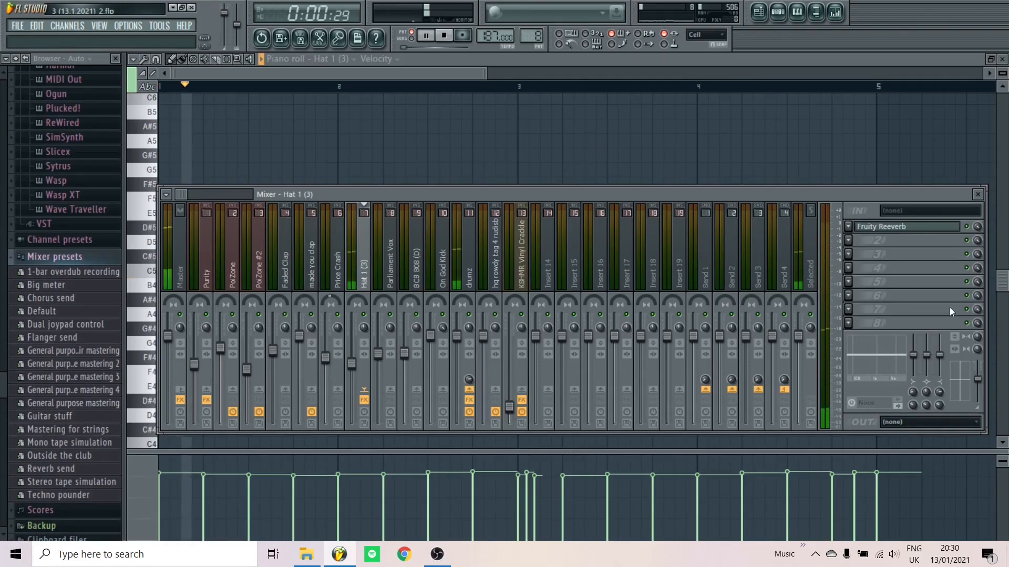
{"action": "left_click", "coordinate": [968, 229]}
{"action": "key", "text": "space"}
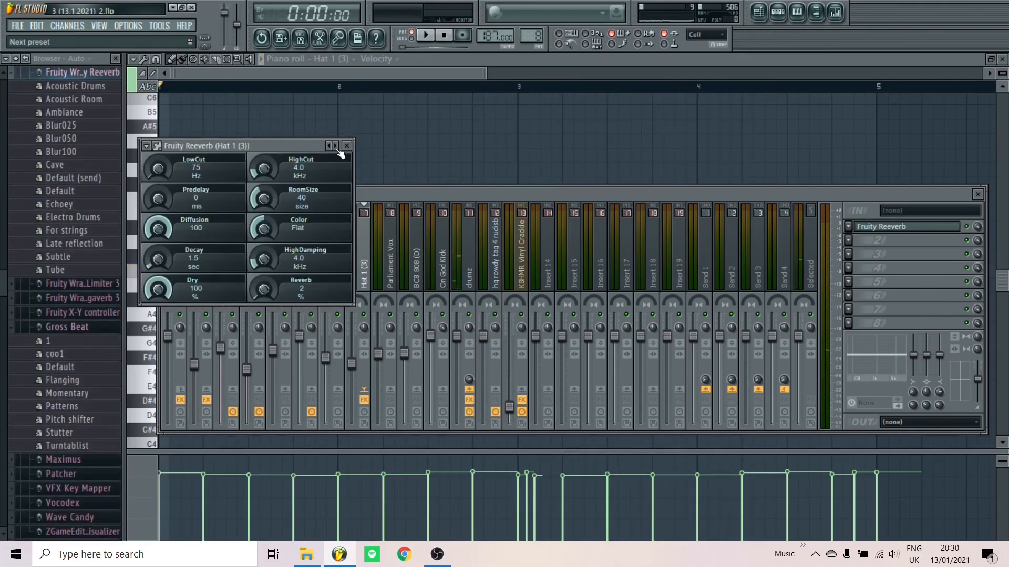
{"action": "left_click", "coordinate": [348, 147]}
Show the channel rack and play pattern 9, Parliament Vox
{"action": "left_click", "coordinate": [777, 12]}
{"action": "left_click_drag", "start_coordinate": [531, 37], "coordinate": [531, 31]}
{"action": "key", "text": "space"}
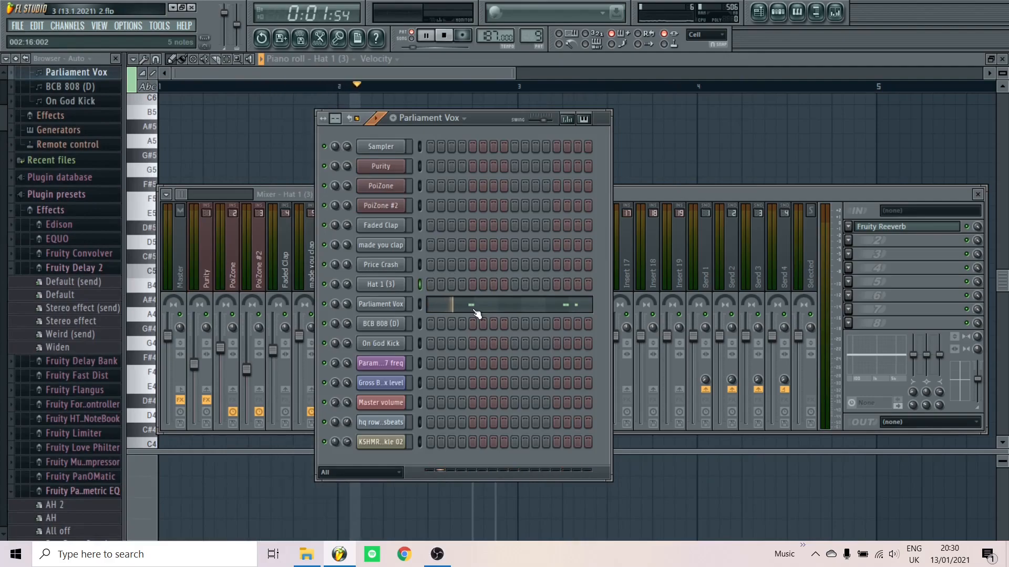
Switch to the BCB 808 (D) pattern, play it, and open its 808 notes in the piano roll
{"action": "key", "text": "space"}
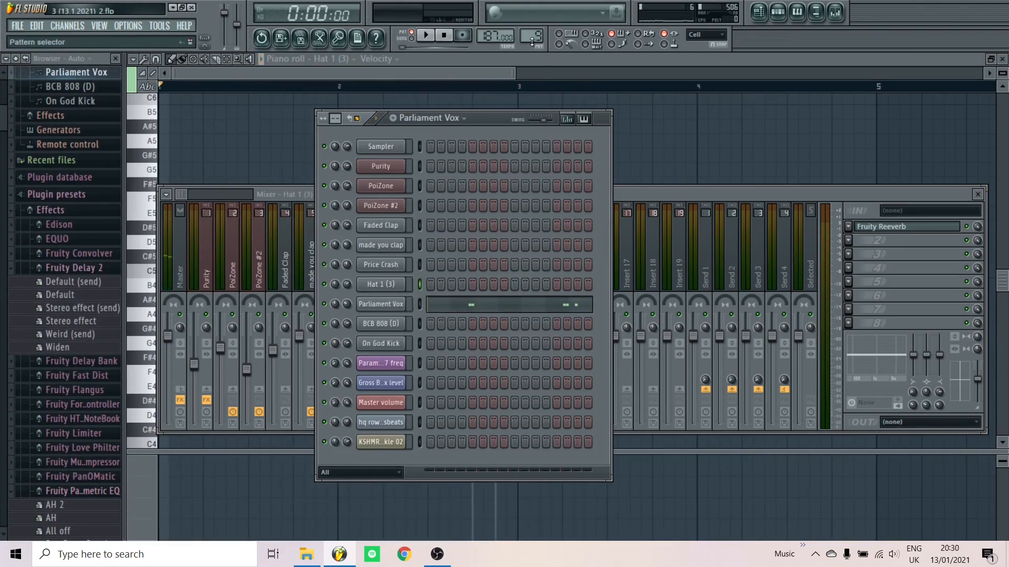
{"action": "scroll", "coordinate": [532, 42], "scroll_direction": "up", "scroll_amount": 1}
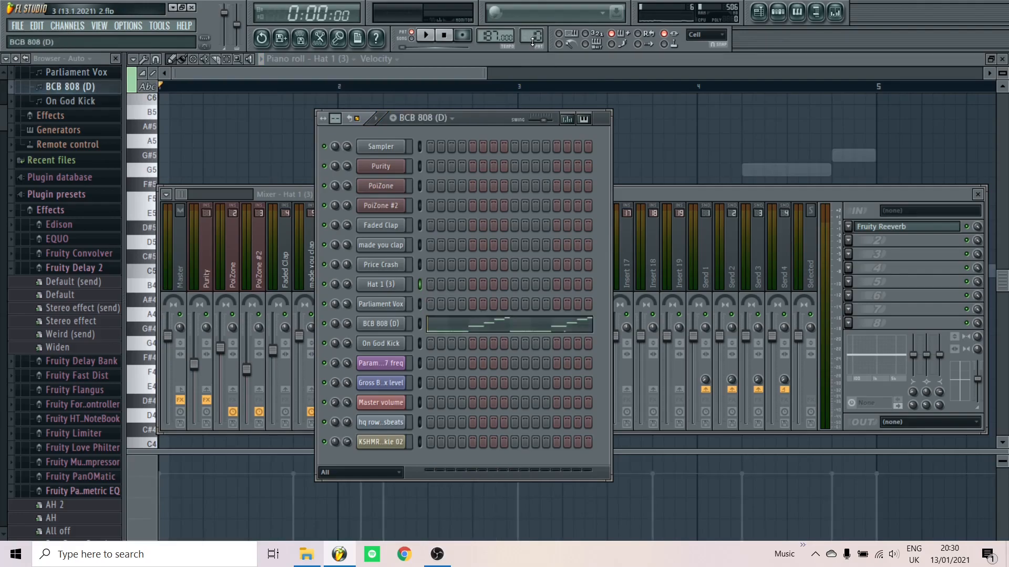
{"action": "key", "text": "space"}
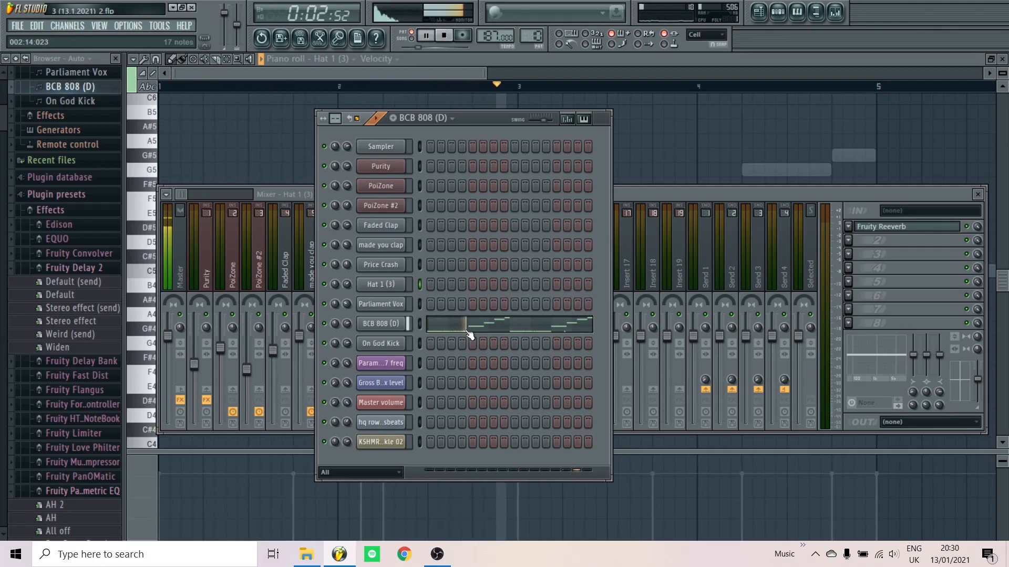
{"action": "left_click", "coordinate": [466, 330]}
Play the 808 melody in the piano roll from just before bar 7
{"action": "scroll", "coordinate": [331, 218], "scroll_direction": "down", "scroll_amount": 4}
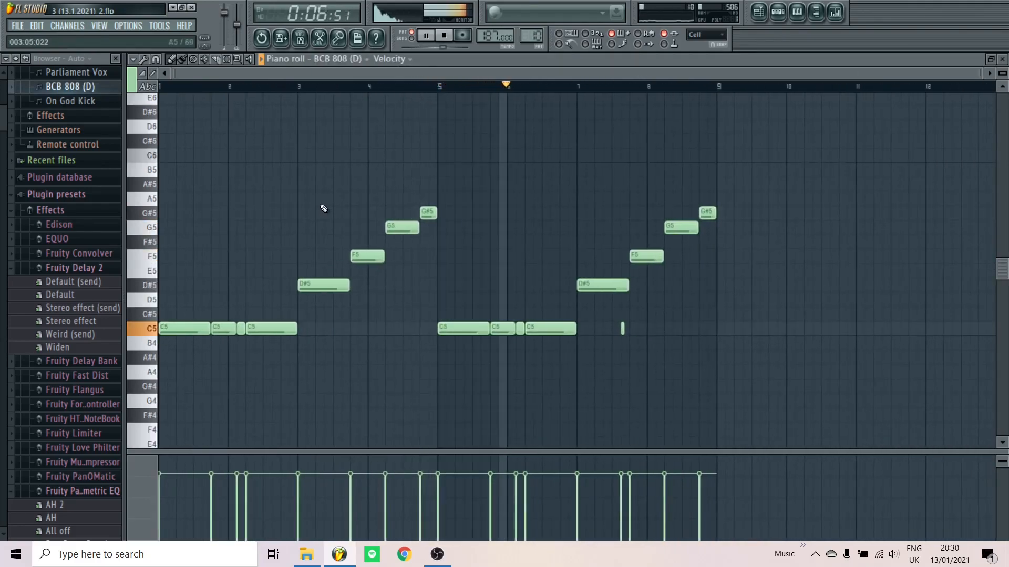
{"action": "scroll", "coordinate": [671, 322], "scroll_direction": "up", "scroll_amount": 1}
{"action": "scroll", "coordinate": [671, 322], "scroll_direction": "up", "scroll_amount": 2}
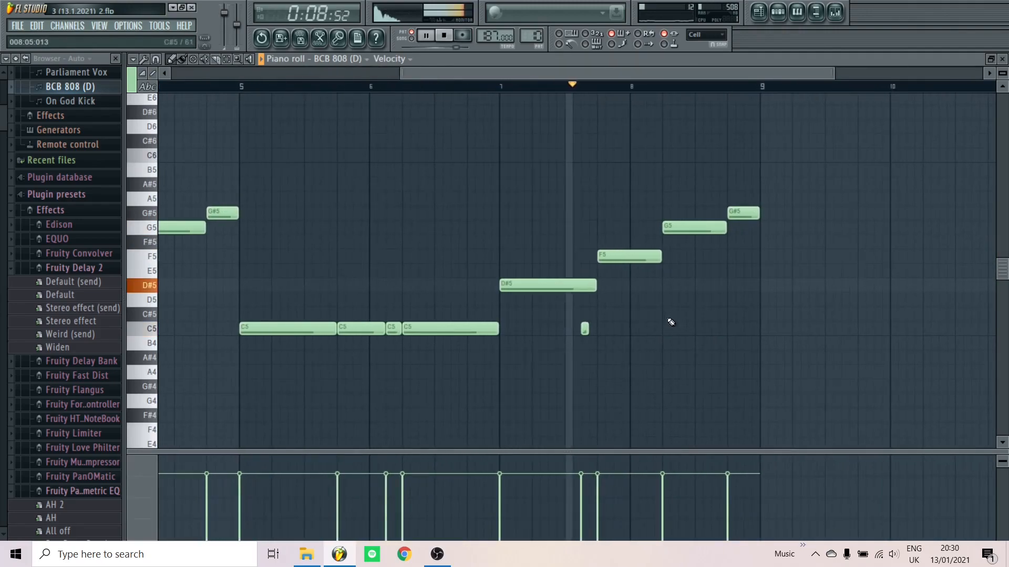
{"action": "key", "text": "space"}
{"action": "scroll", "coordinate": [671, 322], "scroll_direction": "down", "scroll_amount": 3}
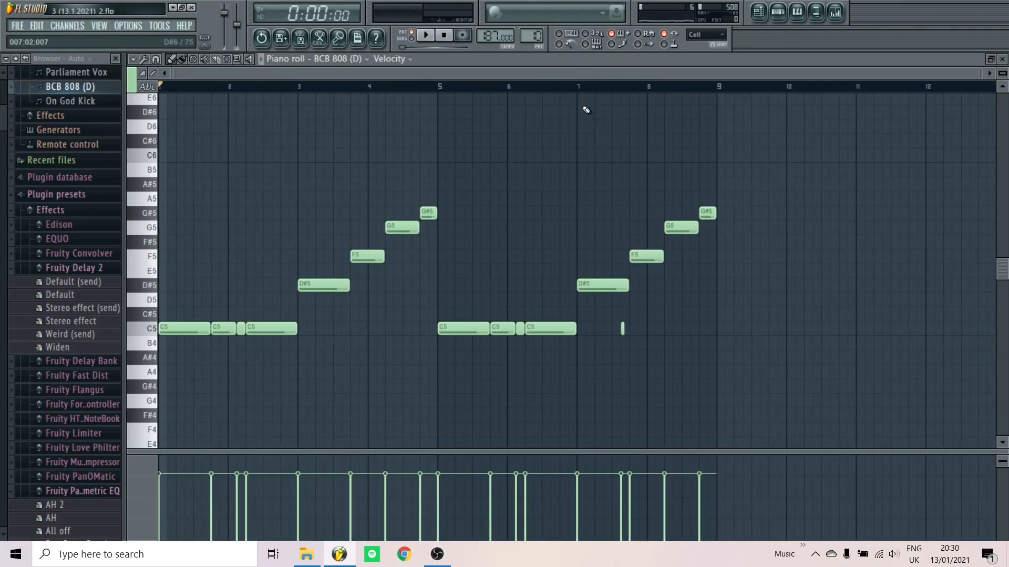
{"action": "scroll", "coordinate": [598, 175], "scroll_direction": "up", "scroll_amount": 1}
{"action": "scroll", "coordinate": [598, 175], "scroll_direction": "up", "scroll_amount": 4}
{"action": "left_click", "coordinate": [527, 91]}
{"action": "key", "text": "space"}
{"action": "key", "text": "space"}
{"action": "scroll", "coordinate": [688, 407], "scroll_direction": "up", "scroll_amount": 1}
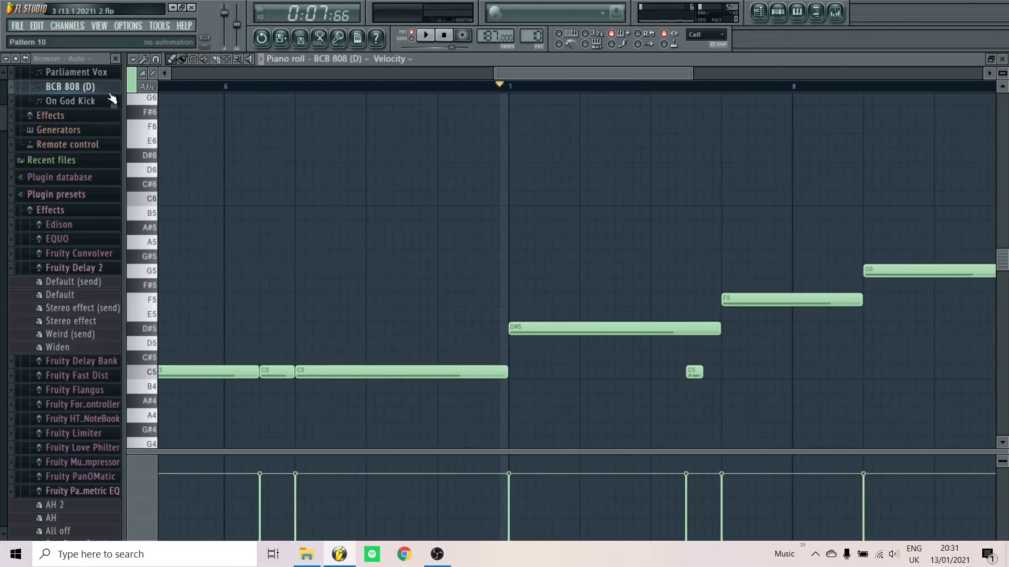
Audition a C6 slide note near bar 7, delete it, close the piano roll, and select On God Kick
{"action": "left_click", "coordinate": [147, 75]}
{"action": "left_click", "coordinate": [602, 198]}
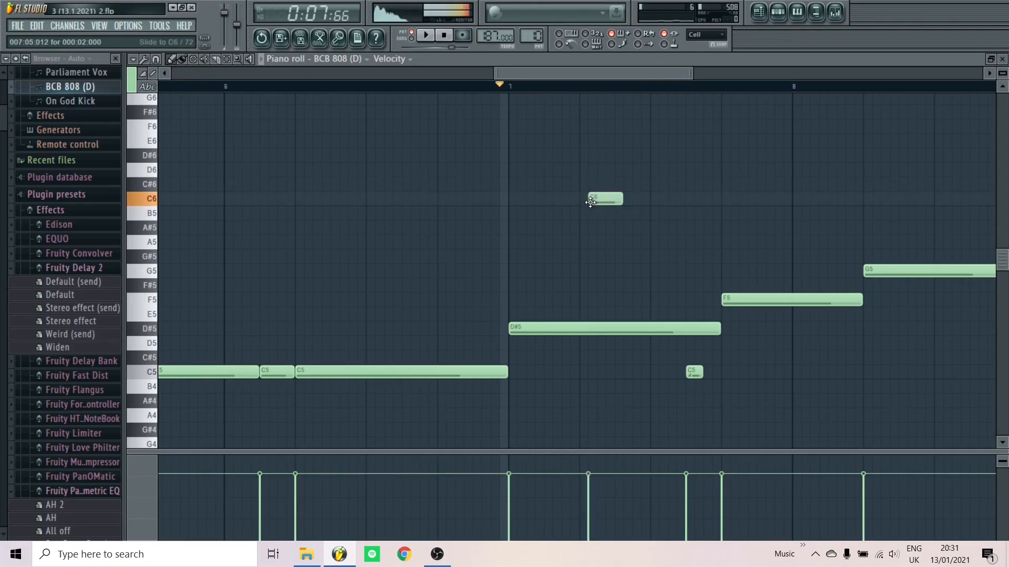
{"action": "left_click_drag", "start_coordinate": [602, 198], "coordinate": [594, 197]}
{"action": "key", "text": "space"}
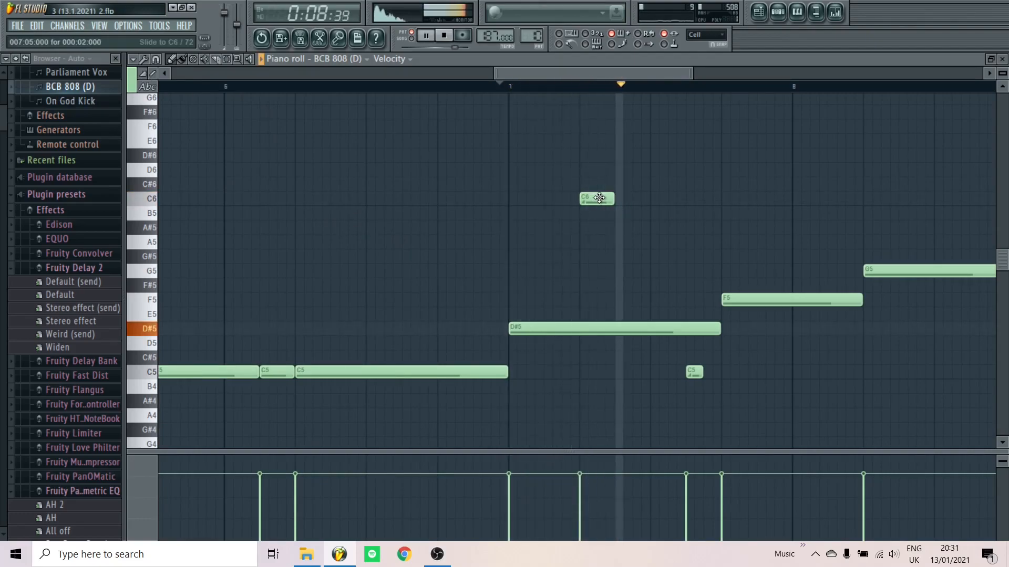
{"action": "key", "text": "space"}
{"action": "right_click", "coordinate": [600, 199]}
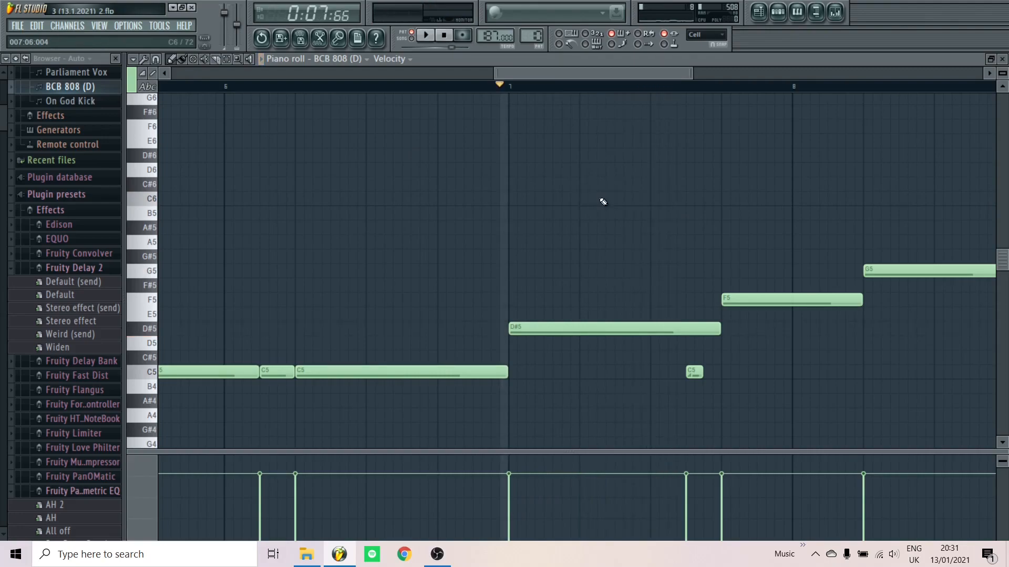
{"action": "key", "text": "Escape"}
{"action": "scroll", "coordinate": [527, 41], "scroll_direction": "up", "scroll_amount": 1}
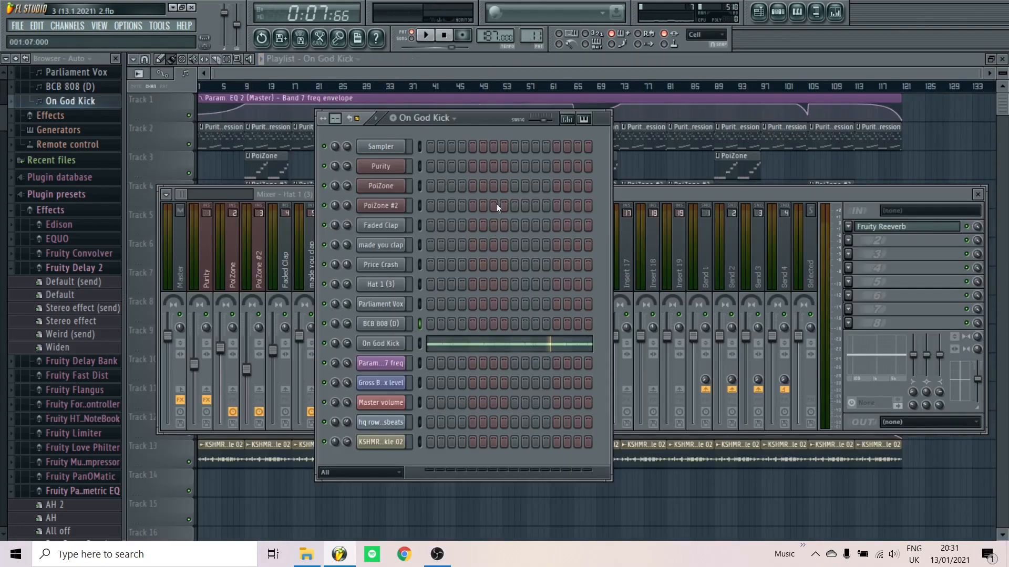
Glance at the On God Kick notes, then bring the playlist arrangement to the front, zoomed in
{"action": "left_click", "coordinate": [438, 347]}
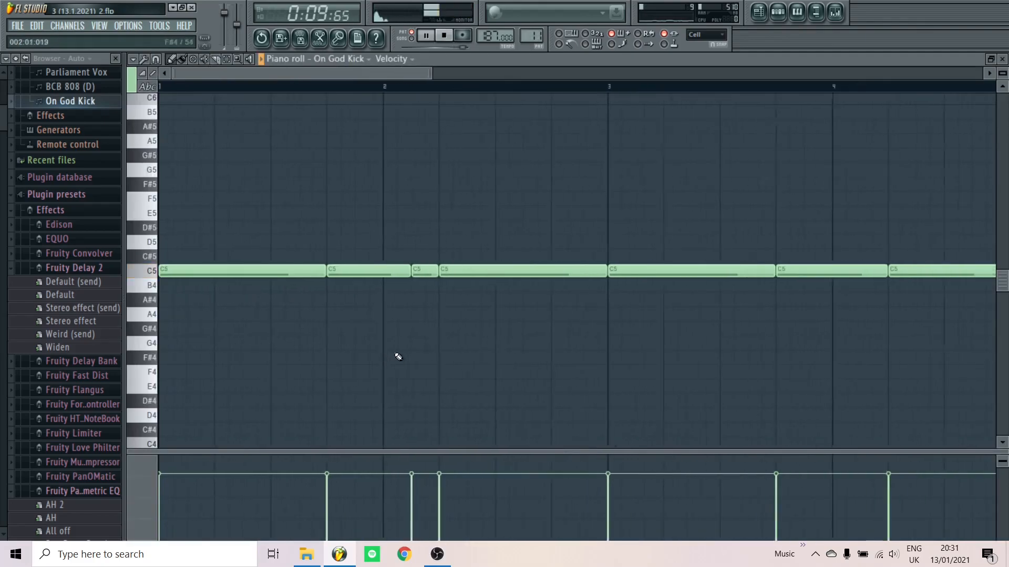
{"action": "scroll", "coordinate": [395, 349], "scroll_direction": "down", "scroll_amount": 5}
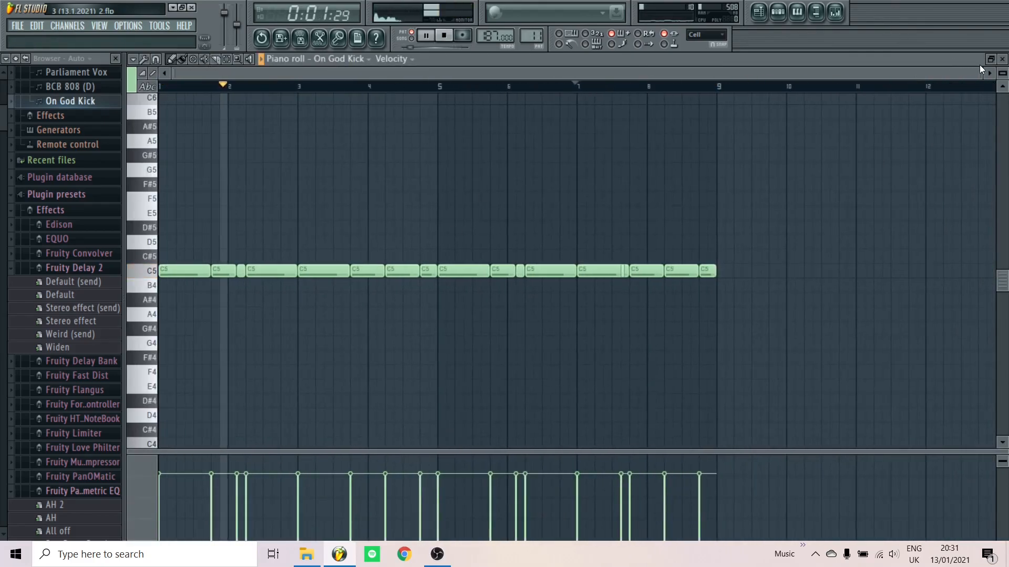
{"action": "left_click", "coordinate": [1002, 59]}
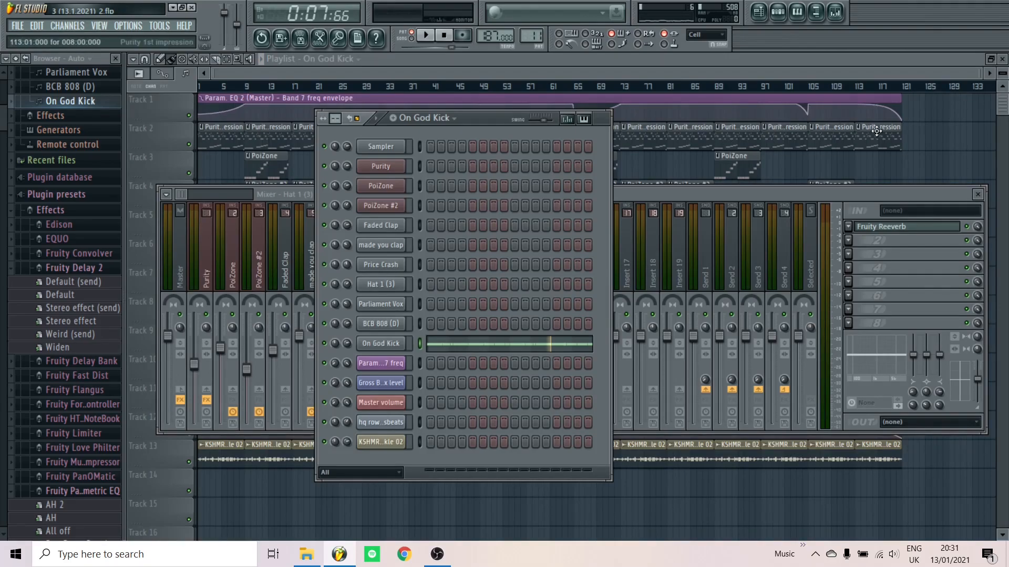
{"action": "left_click", "coordinate": [956, 141]}
{"action": "scroll", "coordinate": [247, 293], "scroll_direction": "up", "scroll_amount": 8}
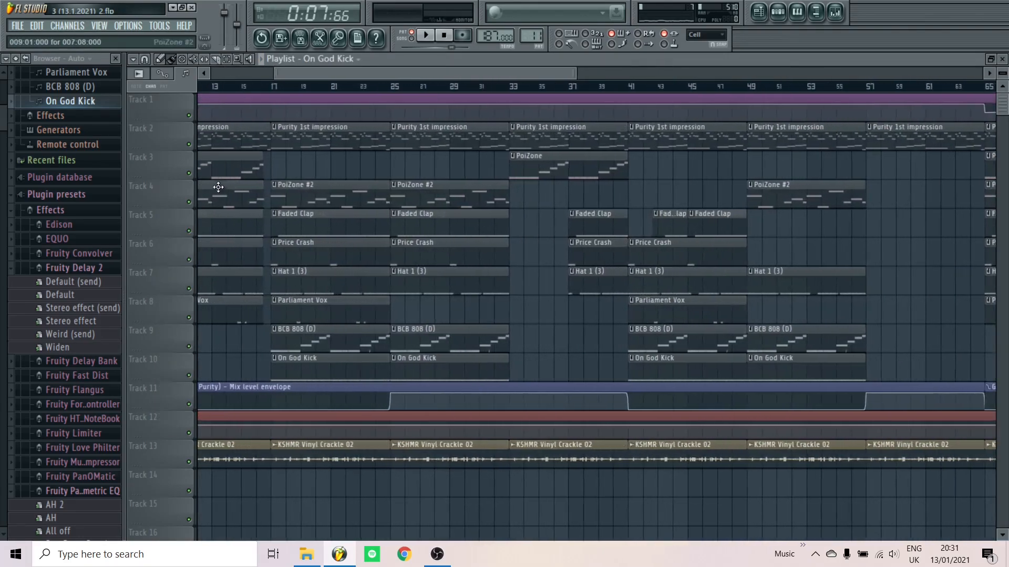
Loop bars 17–25 with Track 13's vinyl crackle muted, then soloed, then unsoloed
{"action": "double_click", "coordinate": [304, 89]}
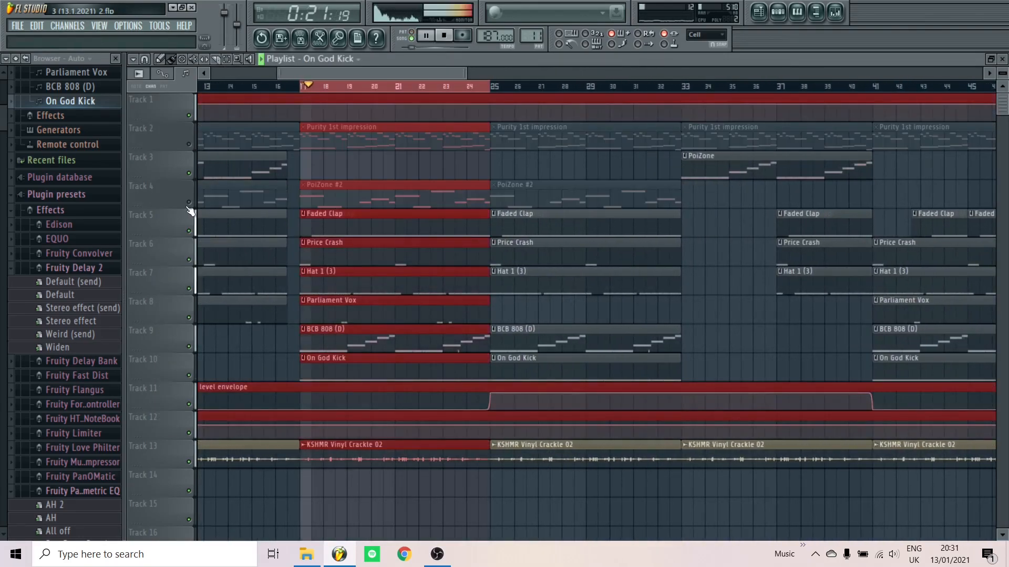
{"action": "left_click", "coordinate": [189, 462]}
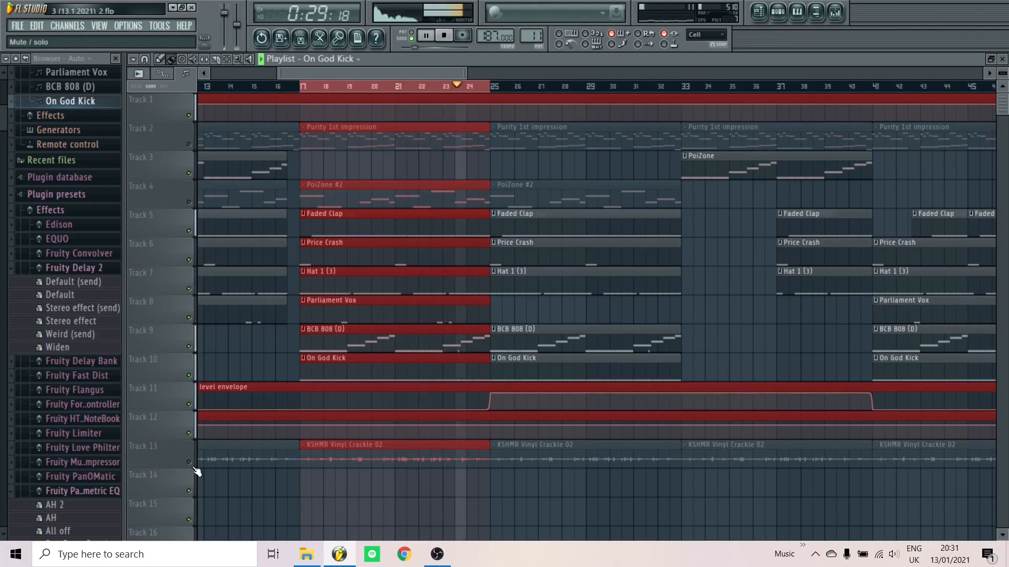
{"action": "key", "text": "space"}
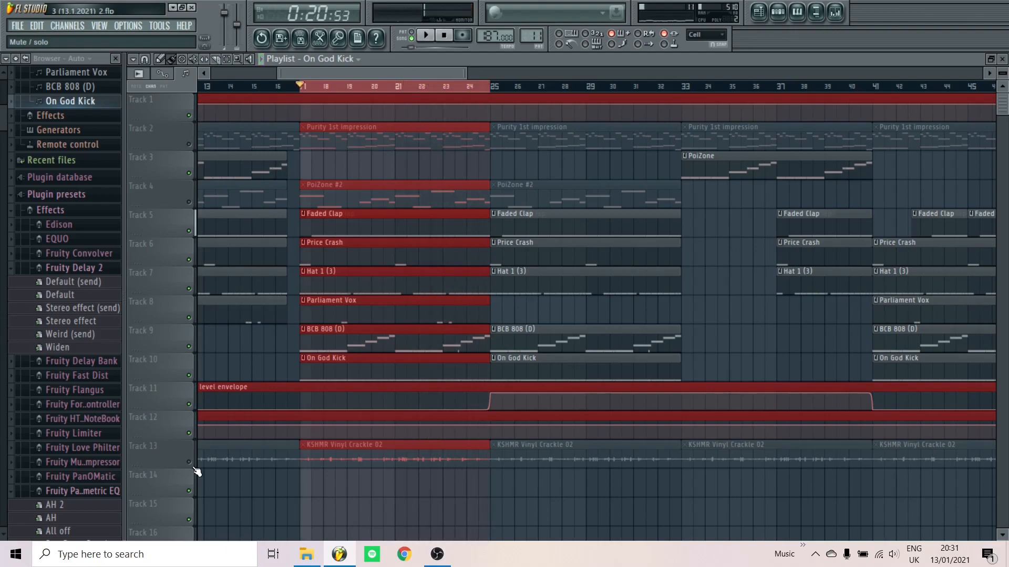
{"action": "right_click", "coordinate": [194, 468]}
{"action": "right_click", "coordinate": [194, 468]}
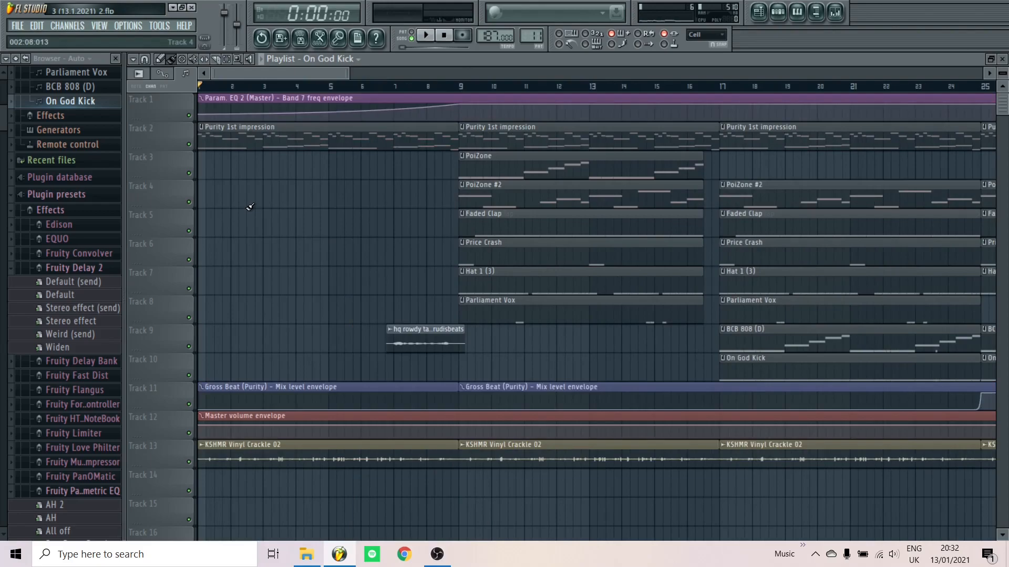
Mute Track 2's Purity 1st impression clips and play the song from bar 9
{"action": "scroll", "coordinate": [250, 207], "scroll_direction": "down", "scroll_amount": 3}
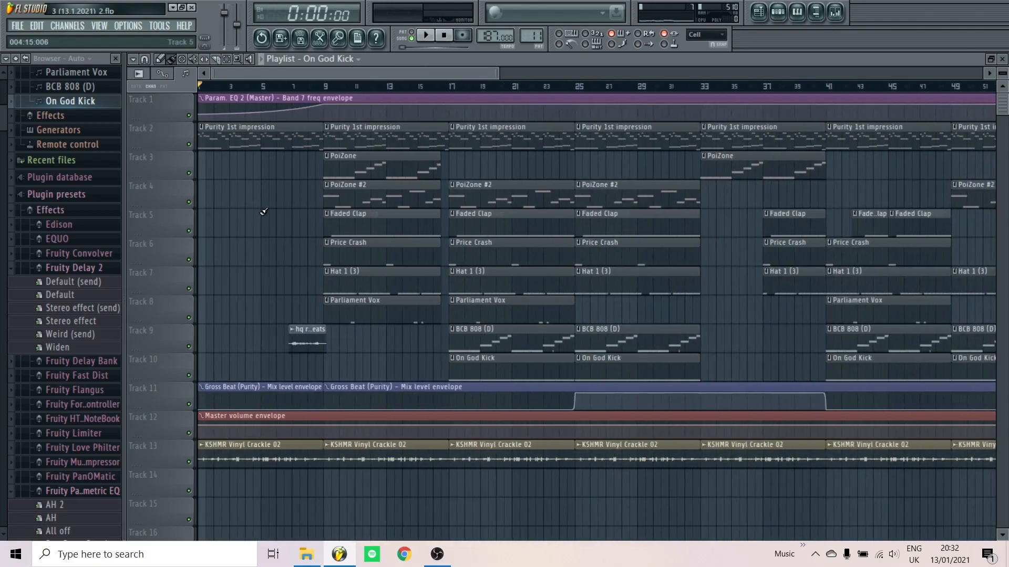
{"action": "scroll", "coordinate": [264, 212], "scroll_direction": "down", "scroll_amount": 3}
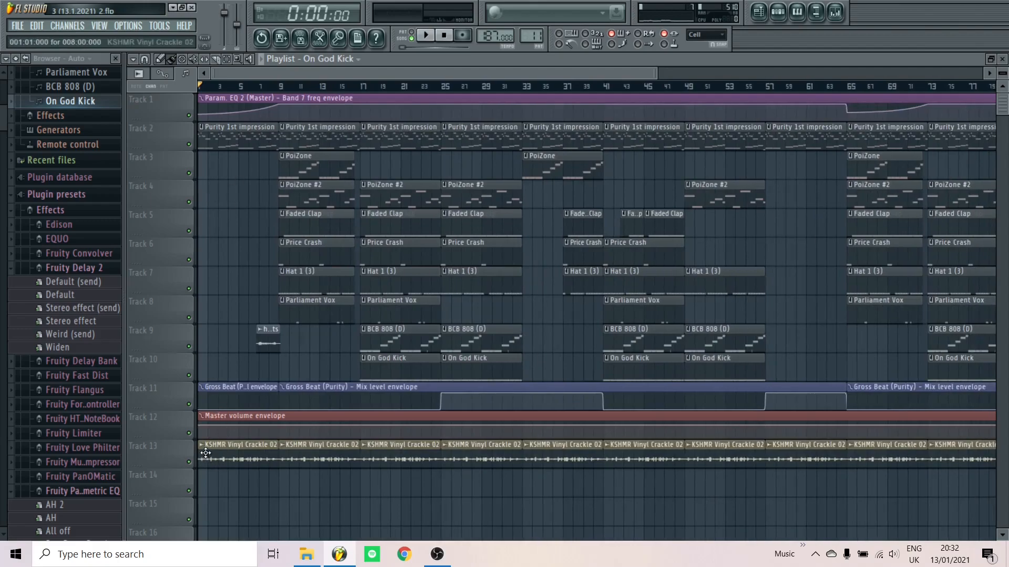
{"action": "left_click", "coordinate": [189, 145]}
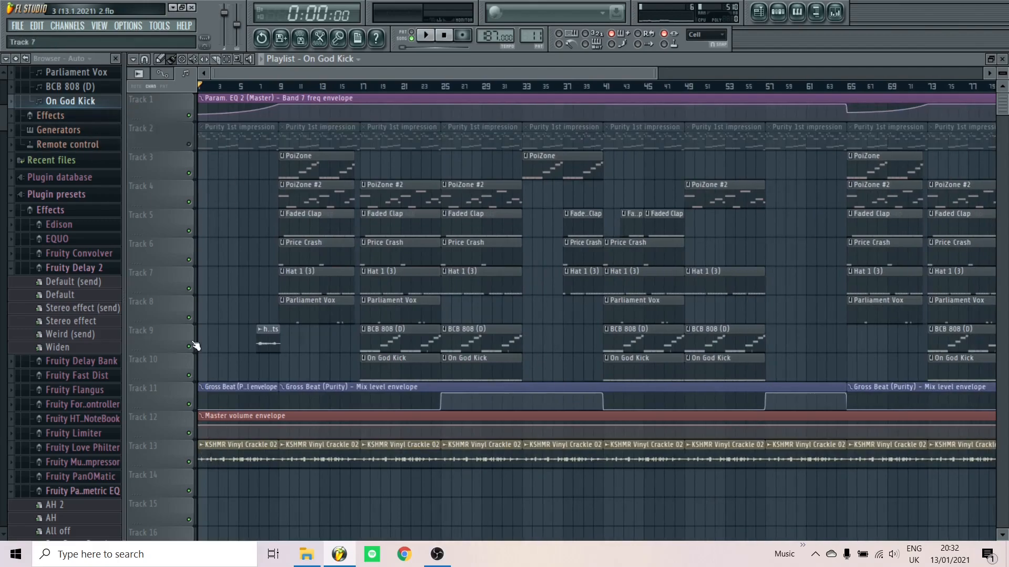
{"action": "scroll", "coordinate": [148, 454], "scroll_direction": "up", "scroll_amount": 3}
{"action": "scroll", "coordinate": [187, 452], "scroll_direction": "up", "scroll_amount": 3}
{"action": "key", "text": "space"}
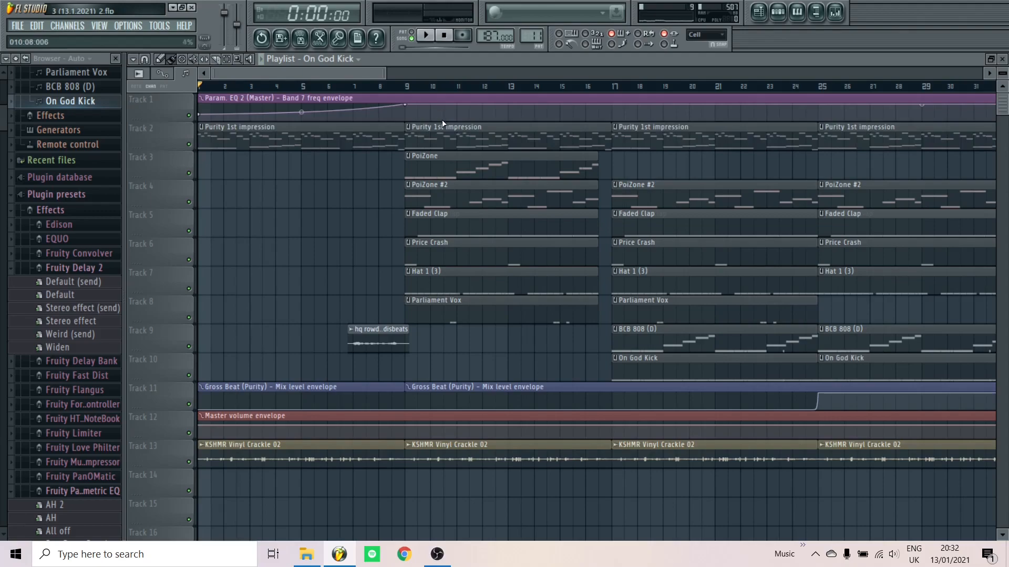
{"action": "scroll", "coordinate": [402, 106], "scroll_direction": "up", "scroll_amount": 4}
{"action": "left_click", "coordinate": [366, 93]}
{"action": "key", "text": "space"}
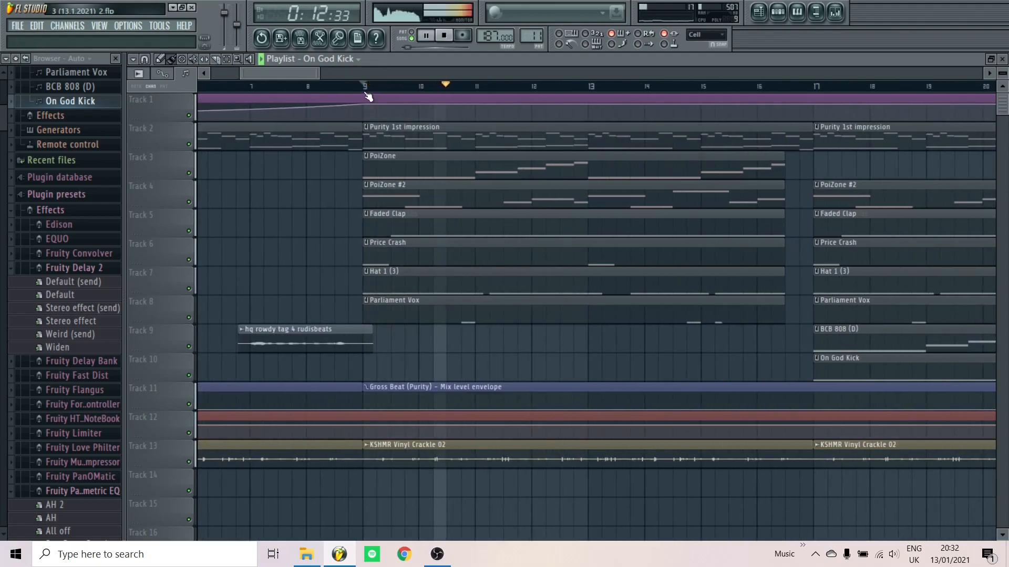
{"action": "key", "text": "space"}
Play the arrangement from bar 24, stopping at 0:29:35
{"action": "scroll", "coordinate": [386, 197], "scroll_direction": "down", "scroll_amount": 5}
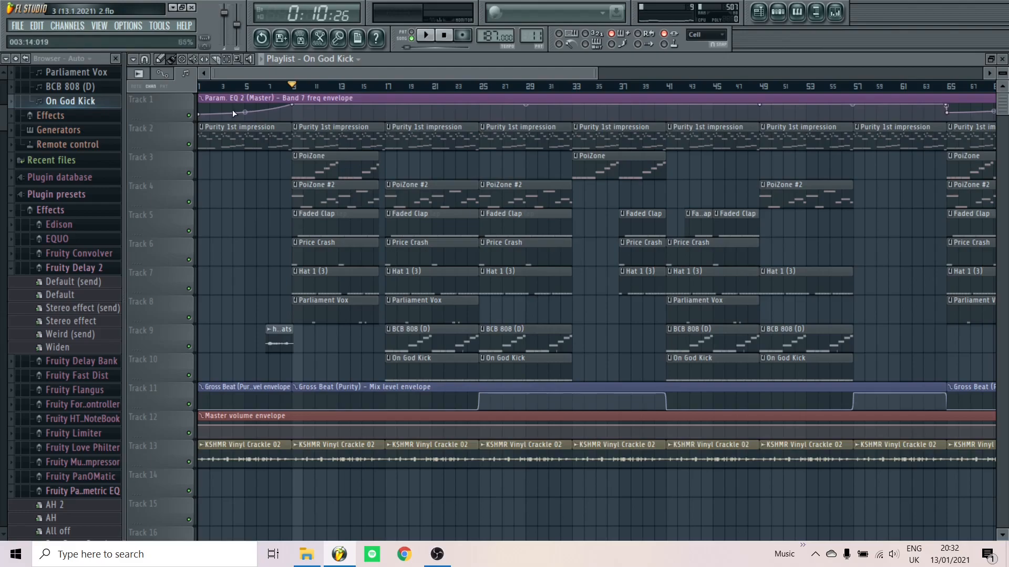
{"action": "scroll", "coordinate": [579, 300], "scroll_direction": "up", "scroll_amount": 2}
{"action": "scroll", "coordinate": [580, 300], "scroll_direction": "up", "scroll_amount": 1}
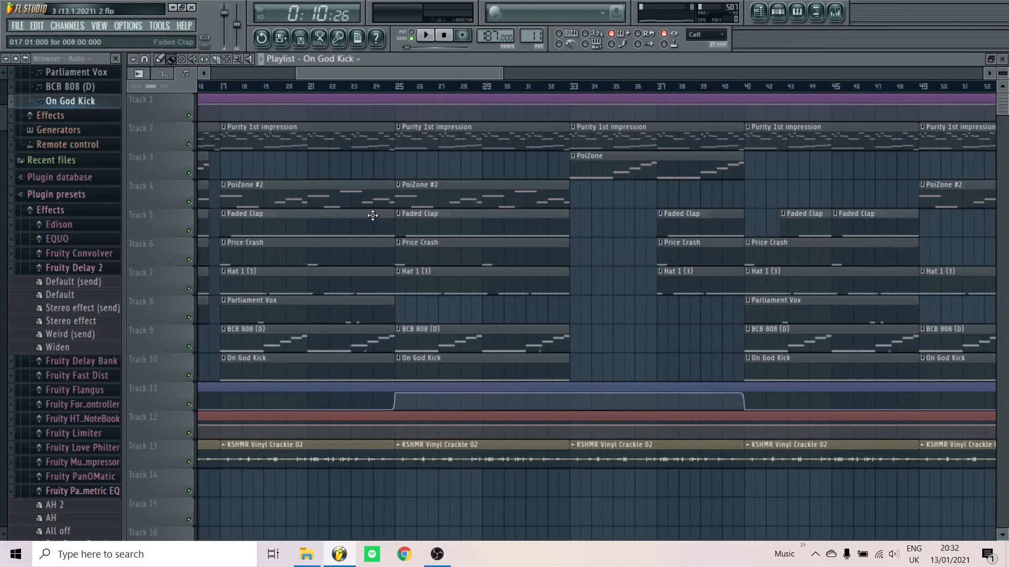
{"action": "scroll", "coordinate": [372, 216], "scroll_direction": "up", "scroll_amount": 3}
{"action": "left_click", "coordinate": [372, 89]}
{"action": "key", "text": "space"}
{"action": "scroll", "coordinate": [293, 208], "scroll_direction": "down", "scroll_amount": 4}
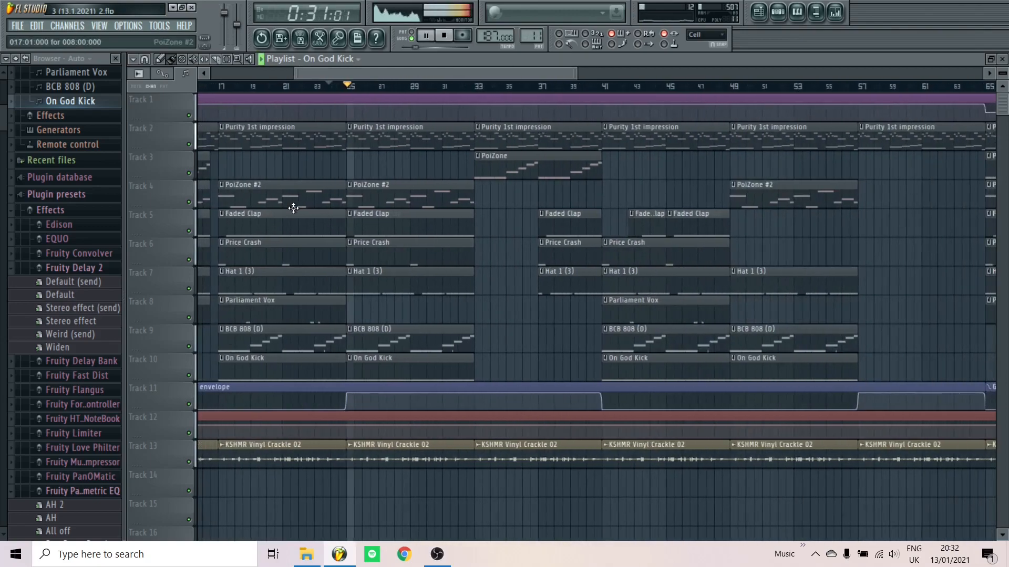
{"action": "scroll", "coordinate": [293, 208], "scroll_direction": "down", "scroll_amount": 4}
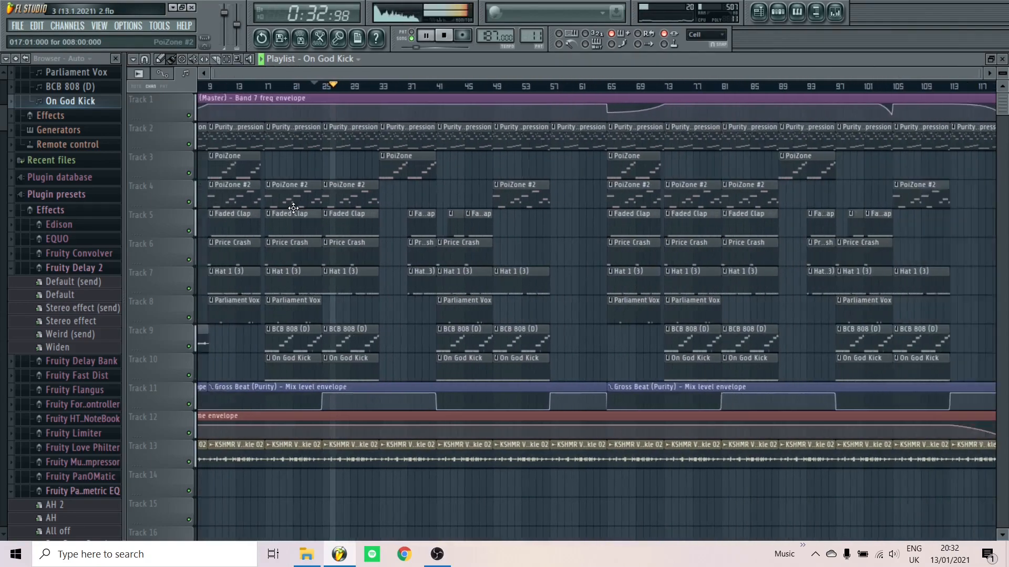
{"action": "scroll", "coordinate": [294, 208], "scroll_direction": "down", "scroll_amount": 2}
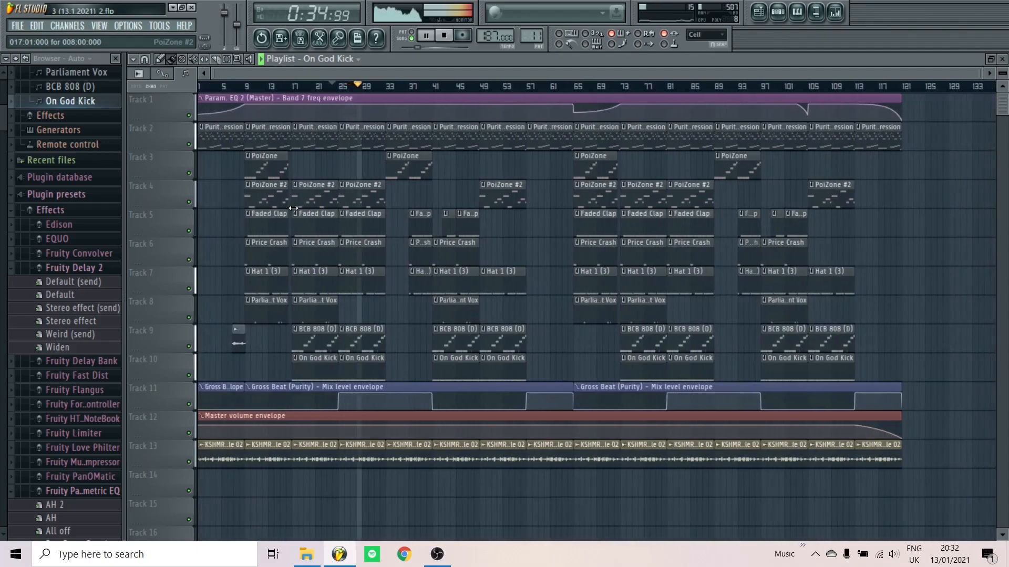
{"action": "key", "text": "space"}
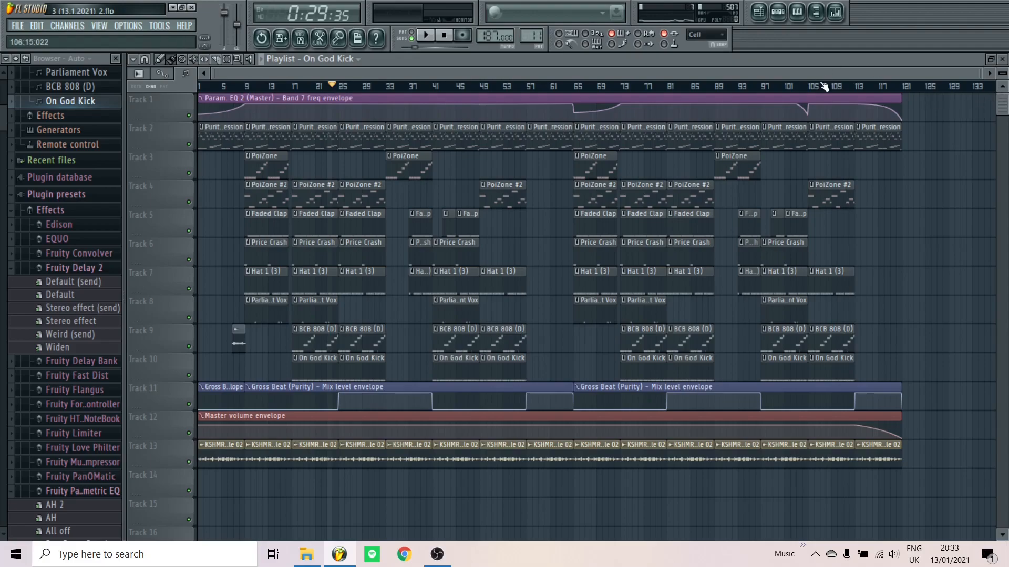
{"action": "scroll", "coordinate": [126, 205], "scroll_direction": "up", "scroll_amount": 5}
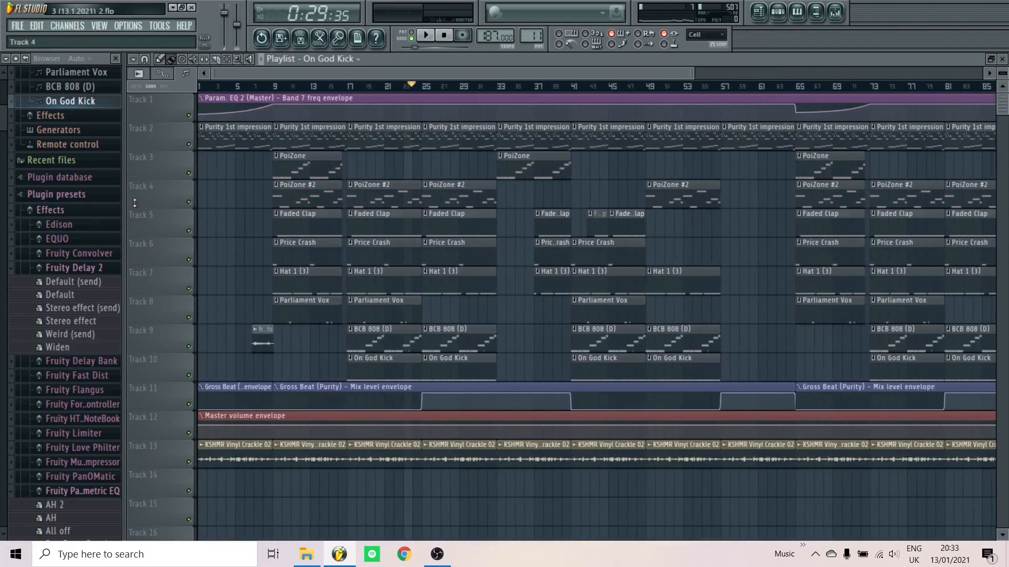
Rewind to bar 1, set the Master track's Patcher mix to 77%, and return to the playlist
{"action": "left_click", "coordinate": [196, 88]}
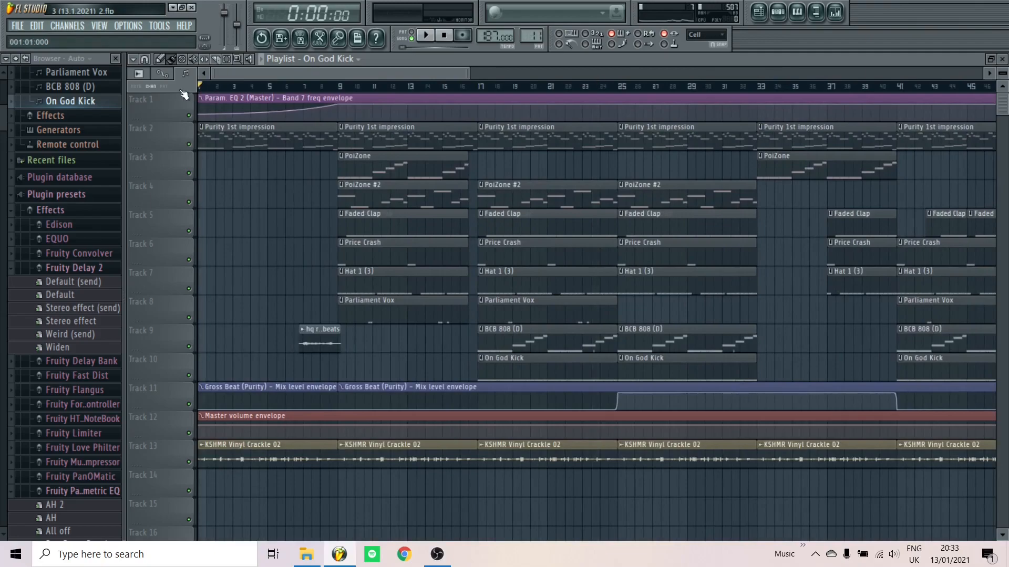
{"action": "left_click", "coordinate": [834, 17]}
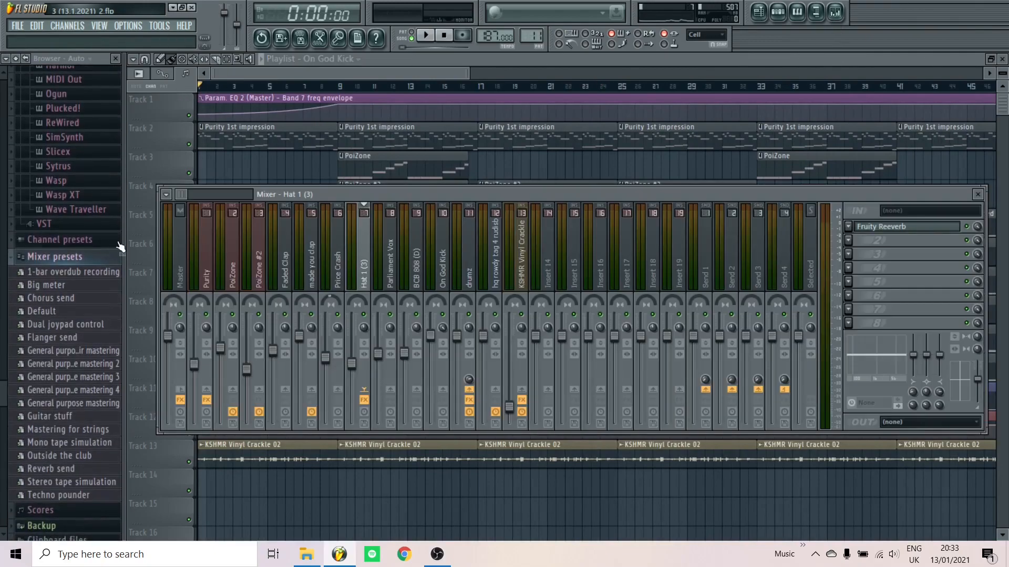
{"action": "left_click", "coordinate": [177, 265]}
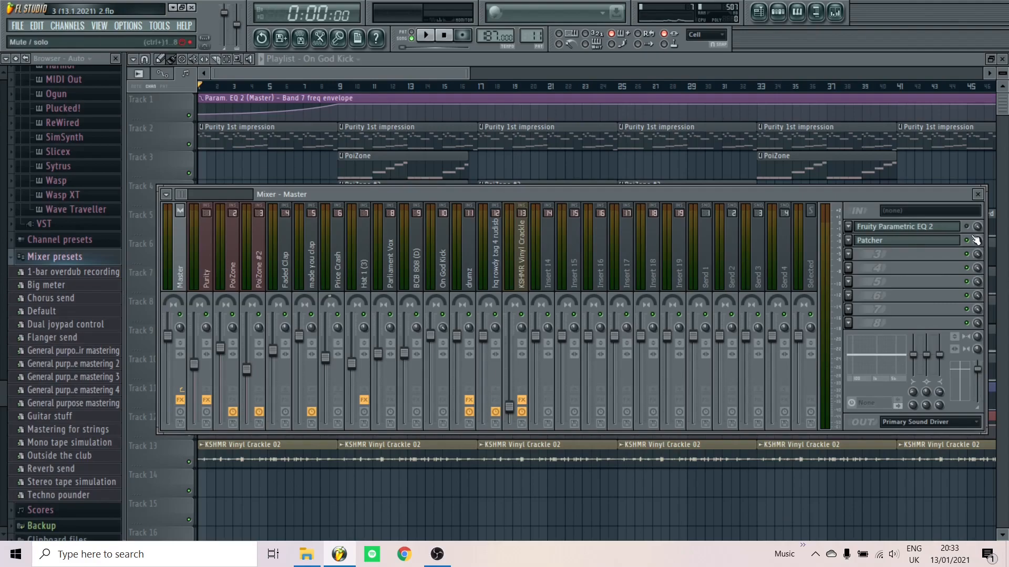
{"action": "left_click_drag", "start_coordinate": [981, 241], "coordinate": [980, 255]}
{"action": "right_click", "coordinate": [978, 226]}
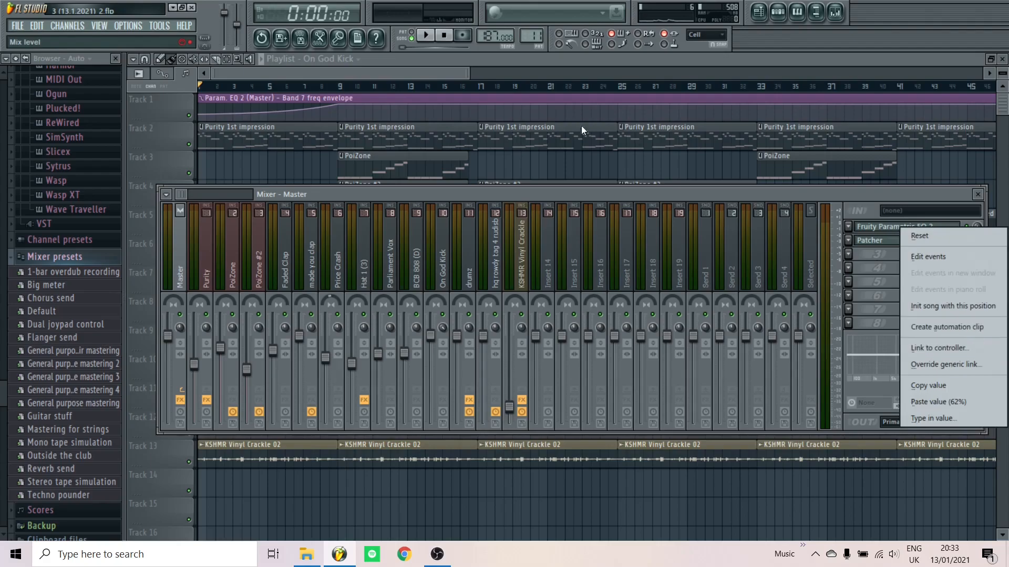
{"action": "left_click", "coordinate": [597, 62]}
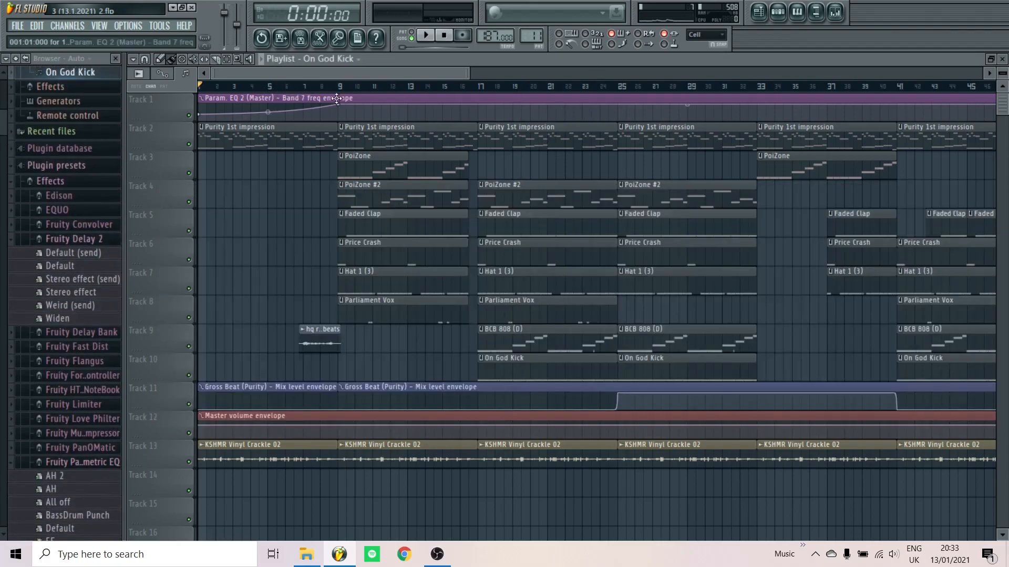
{"action": "scroll", "coordinate": [344, 108], "scroll_direction": "down", "scroll_amount": 3}
{"action": "scroll", "coordinate": [304, 156], "scroll_direction": "up", "scroll_amount": 2}
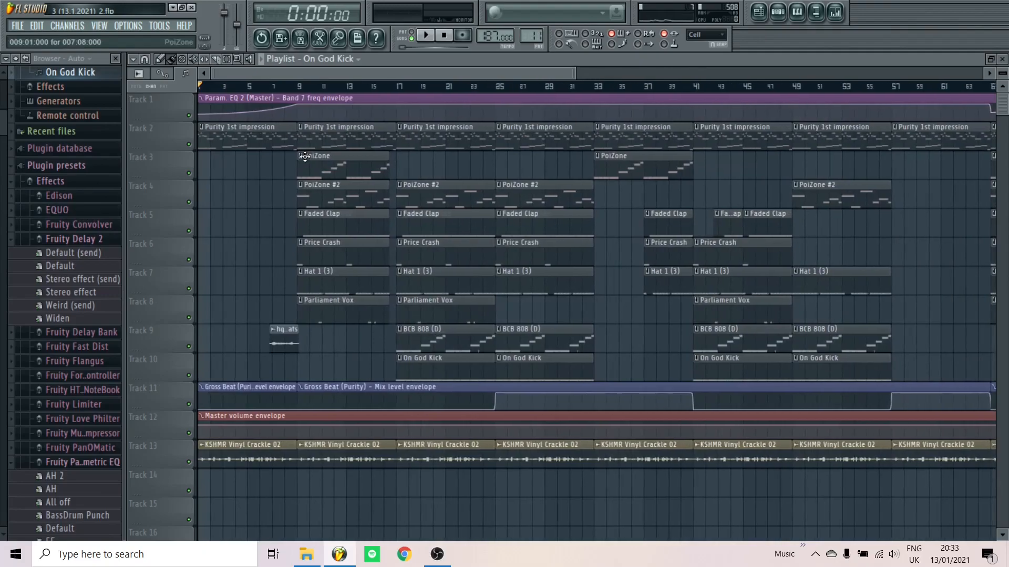
Check the Master track's Fruity Parametric EQ 2, then stop playback
{"action": "left_click", "coordinate": [834, 17]}
{"action": "left_click", "coordinate": [903, 227]}
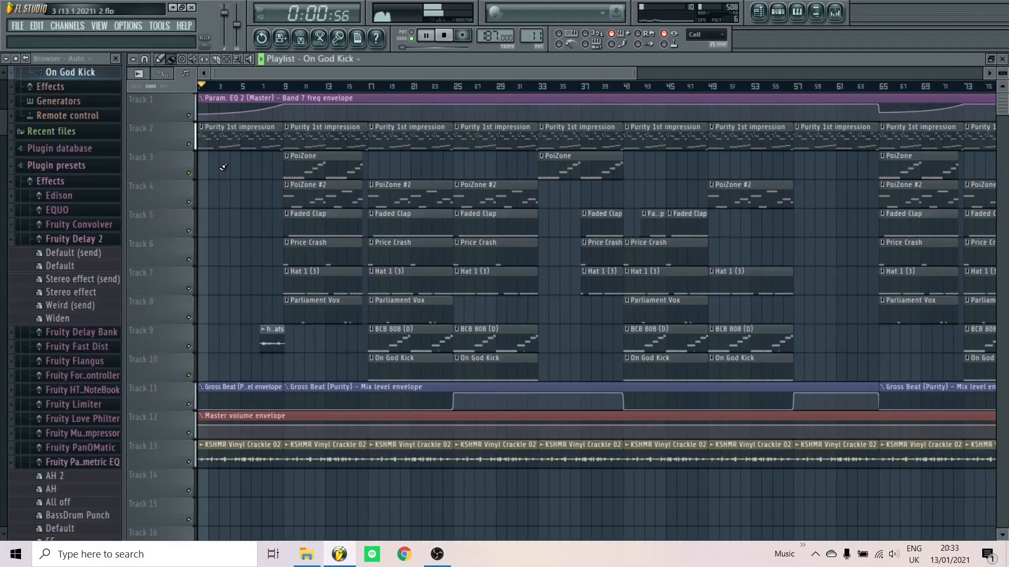
{"action": "scroll", "coordinate": [224, 168], "scroll_direction": "down", "scroll_amount": 1, "text": "ctrl"}
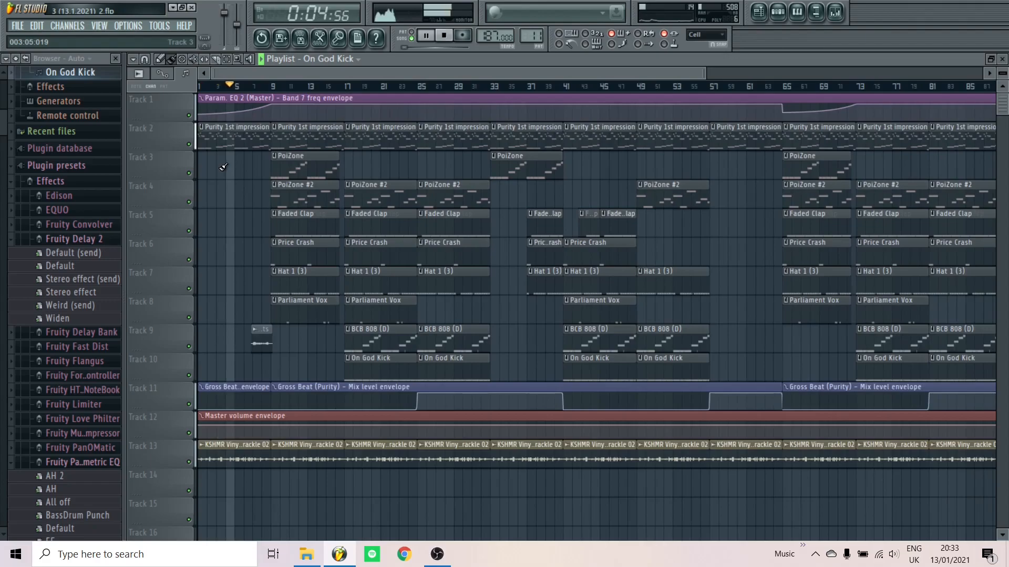
{"action": "key", "text": "space"}
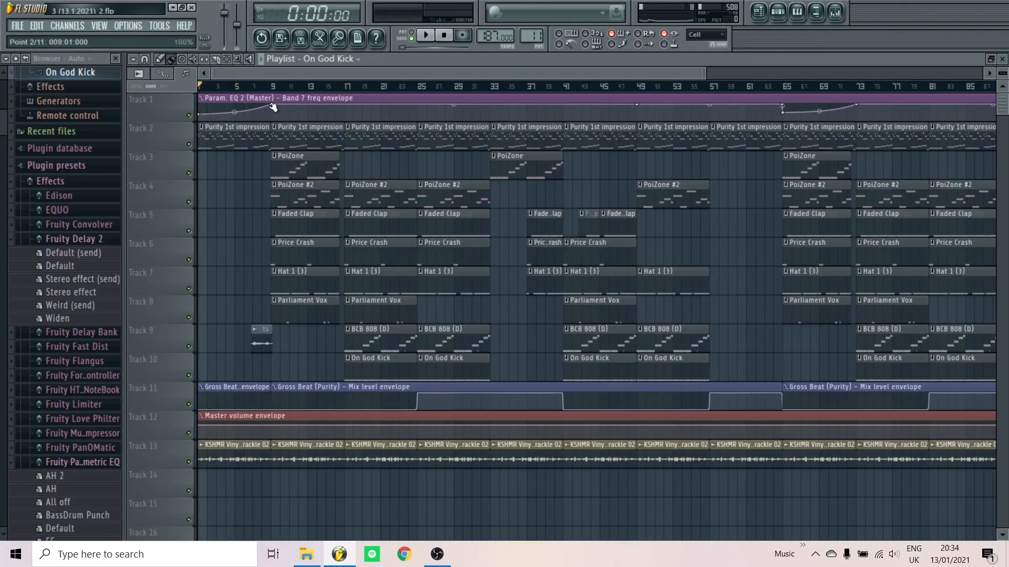
Play the arrangement from bar 65
{"action": "scroll", "coordinate": [212, 190], "scroll_direction": "down", "scroll_amount": 3}
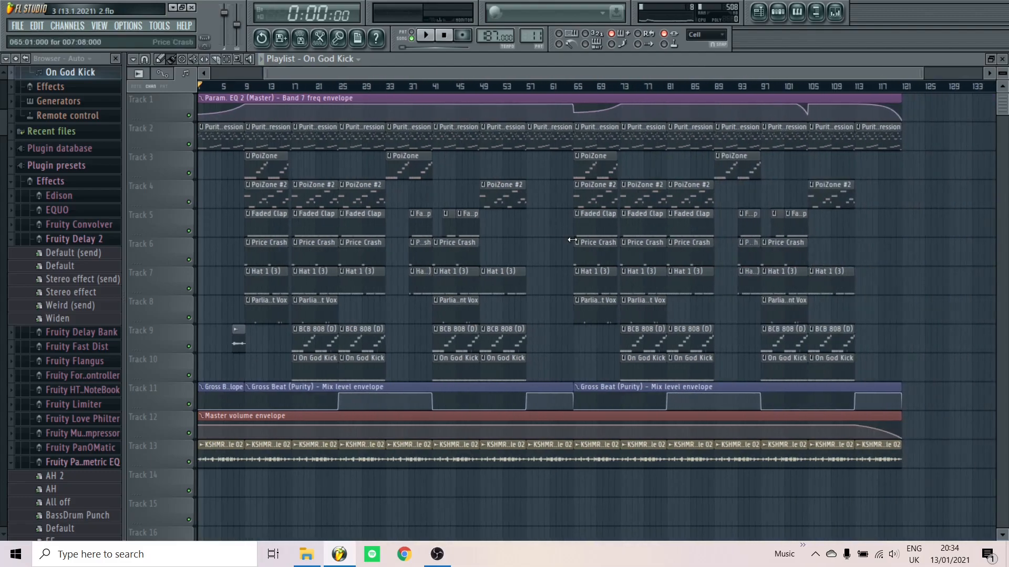
{"action": "scroll", "coordinate": [574, 210], "scroll_direction": "up", "scroll_amount": 5}
{"action": "left_click", "coordinate": [571, 88]}
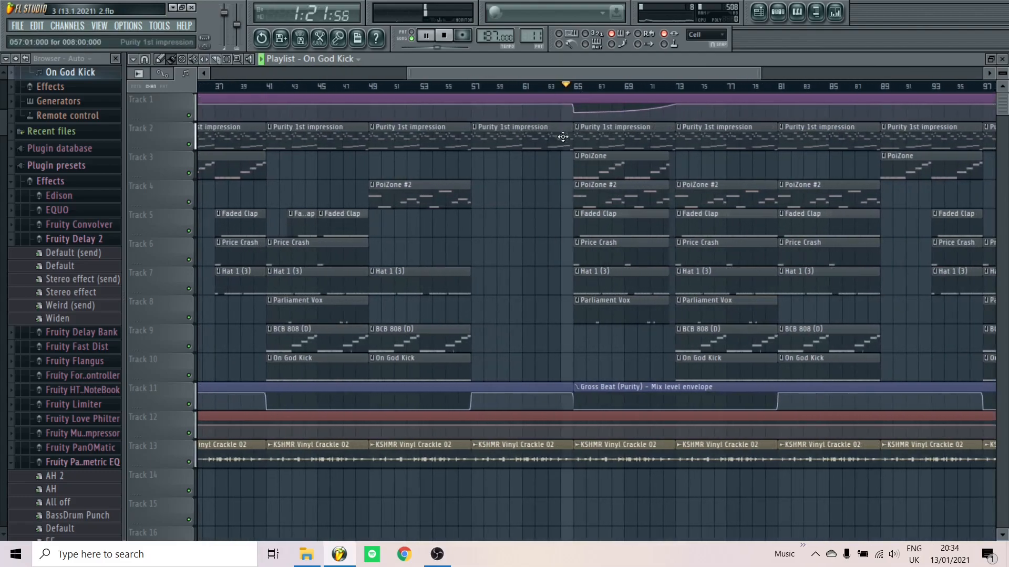
{"action": "key", "text": "space"}
{"action": "scroll", "coordinate": [735, 242], "scroll_direction": "down", "scroll_amount": 4}
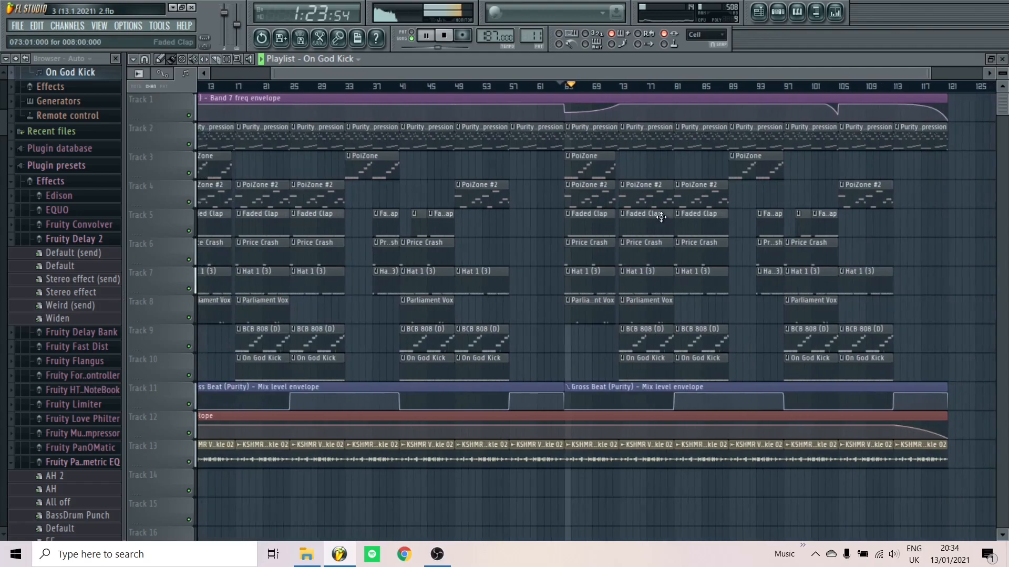
{"action": "key", "text": "space"}
Play from around bar 103, stop, and put the song position back at the start
{"action": "scroll", "coordinate": [833, 258], "scroll_direction": "up", "scroll_amount": 5}
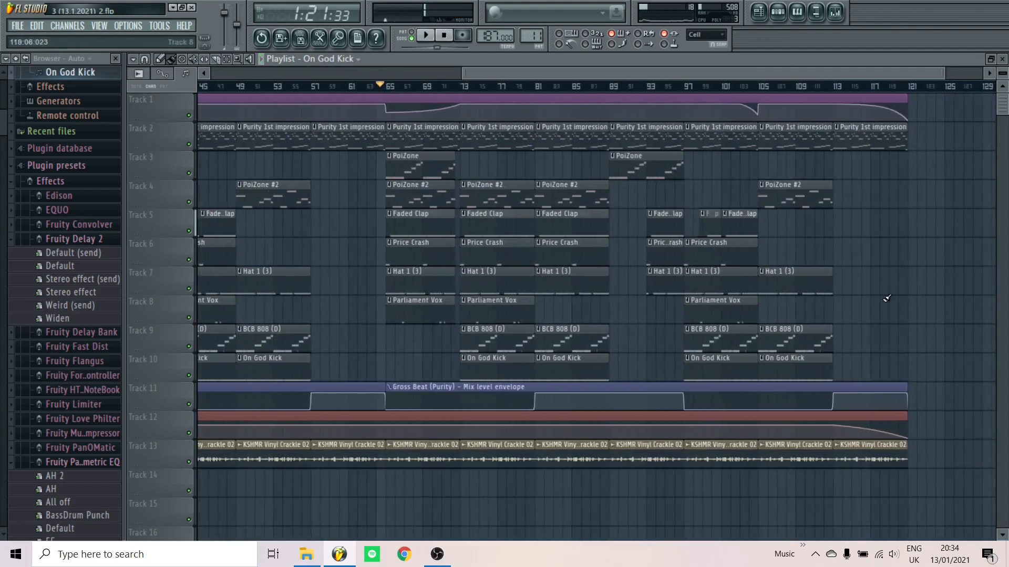
{"action": "left_click", "coordinate": [571, 88]}
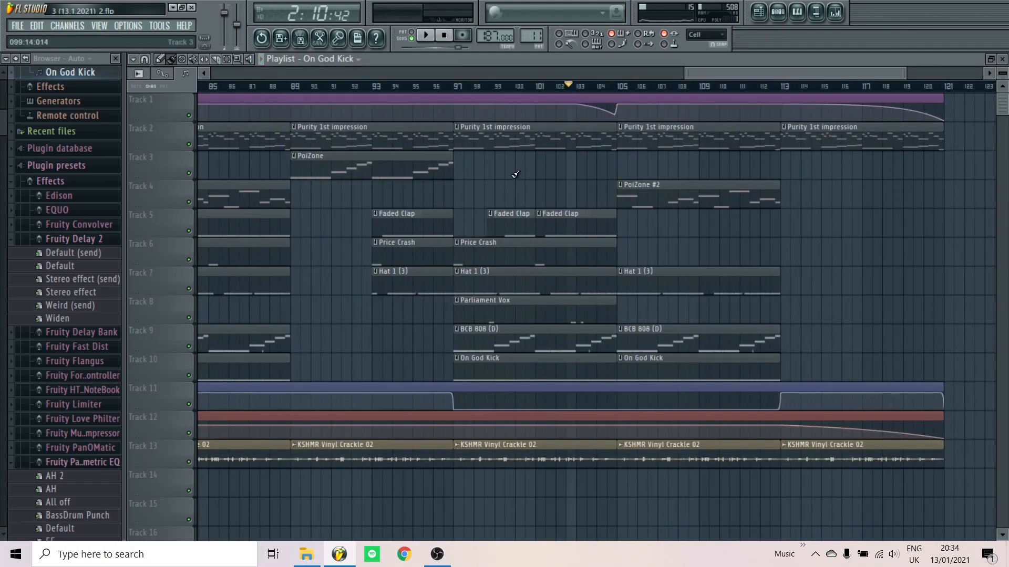
{"action": "key", "text": "space"}
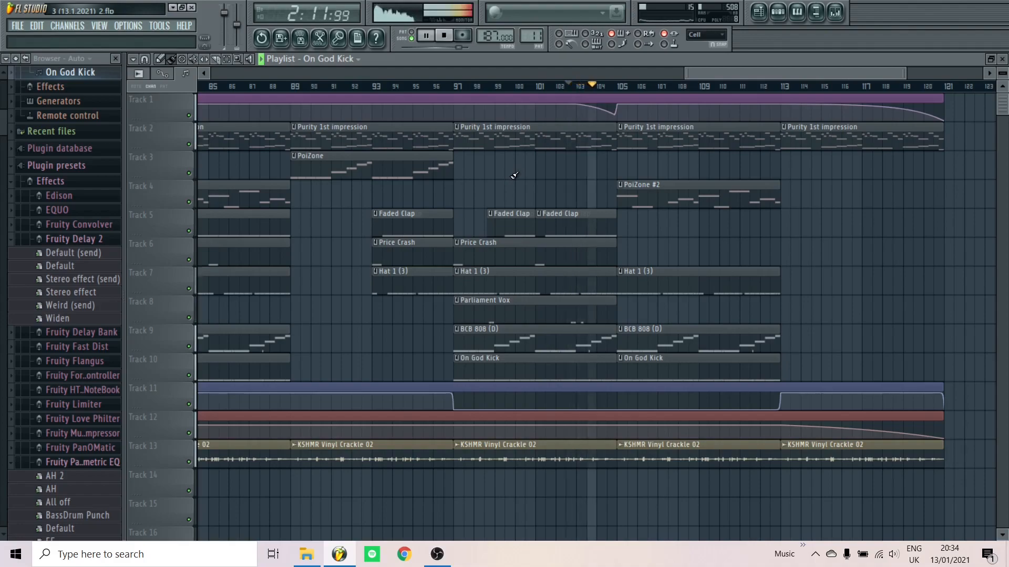
{"action": "scroll", "coordinate": [514, 175], "scroll_direction": "down", "scroll_amount": 5}
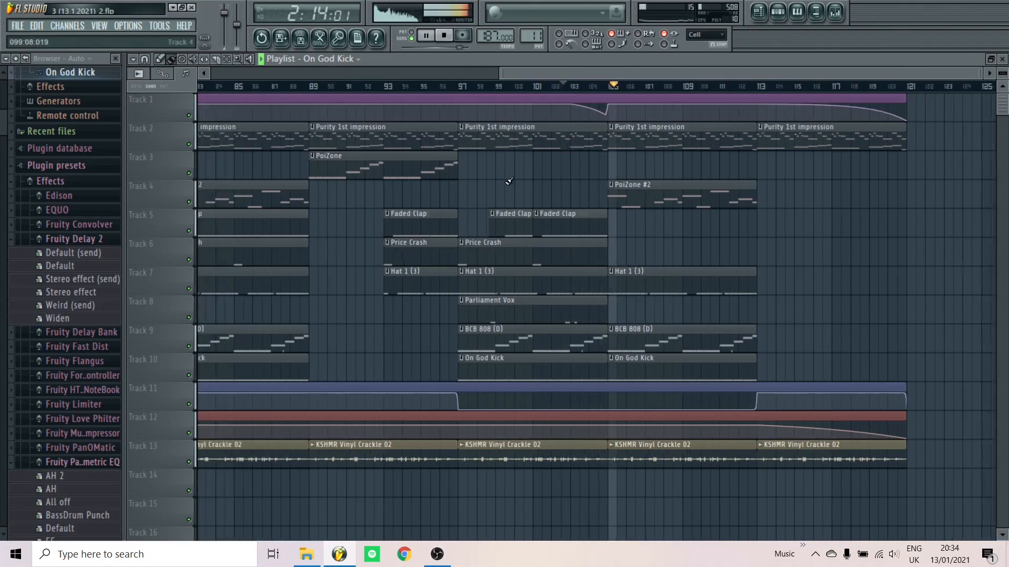
{"action": "key", "text": "space"}
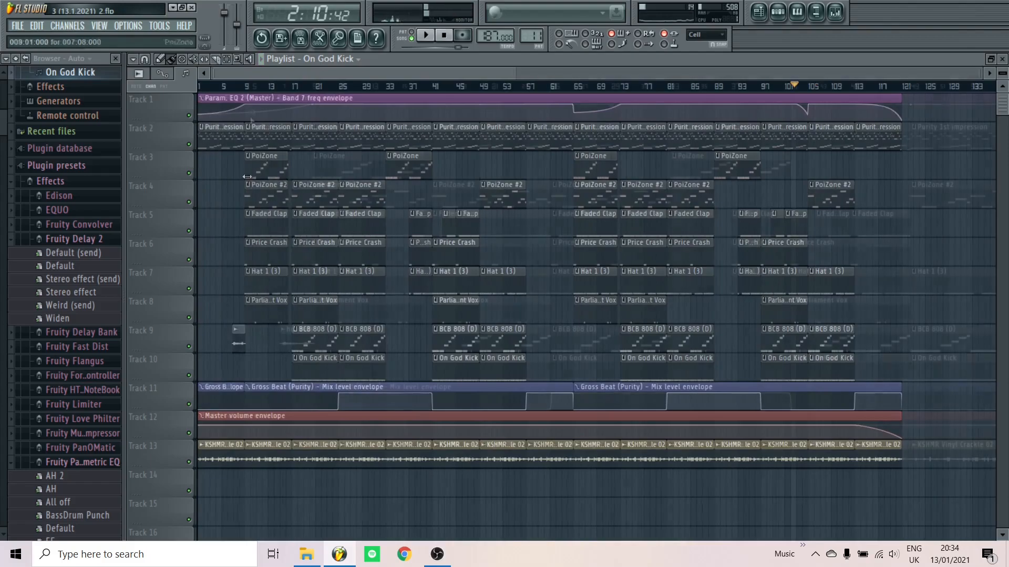
{"action": "scroll", "coordinate": [241, 98], "scroll_direction": "up", "scroll_amount": 3}
{"action": "left_click", "coordinate": [200, 86]}
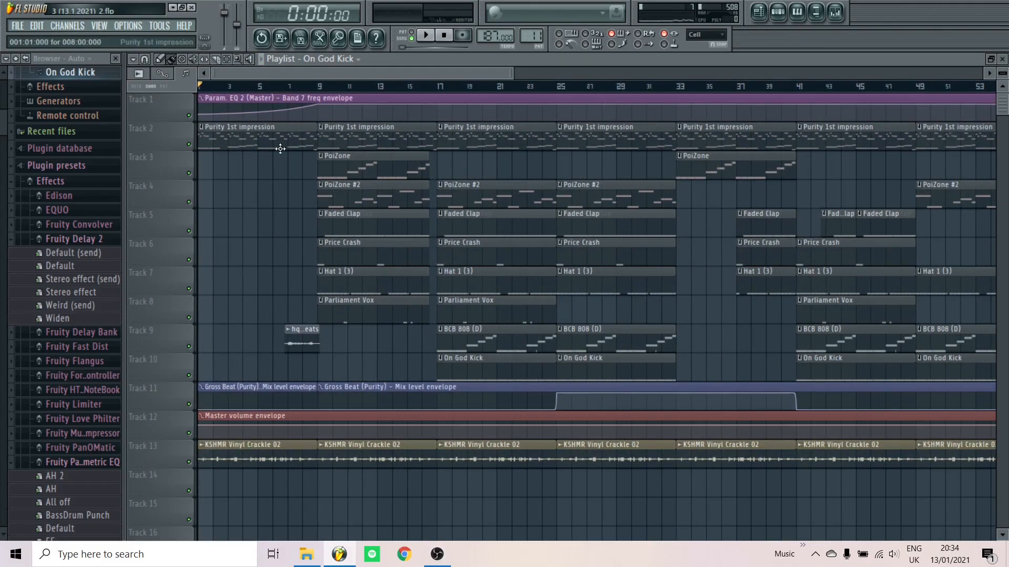
Play the song briefly from near bar 6
{"action": "scroll", "coordinate": [291, 121], "scroll_direction": "up", "scroll_amount": 2}
{"action": "left_click", "coordinate": [281, 85]}
{"action": "key", "text": "space"}
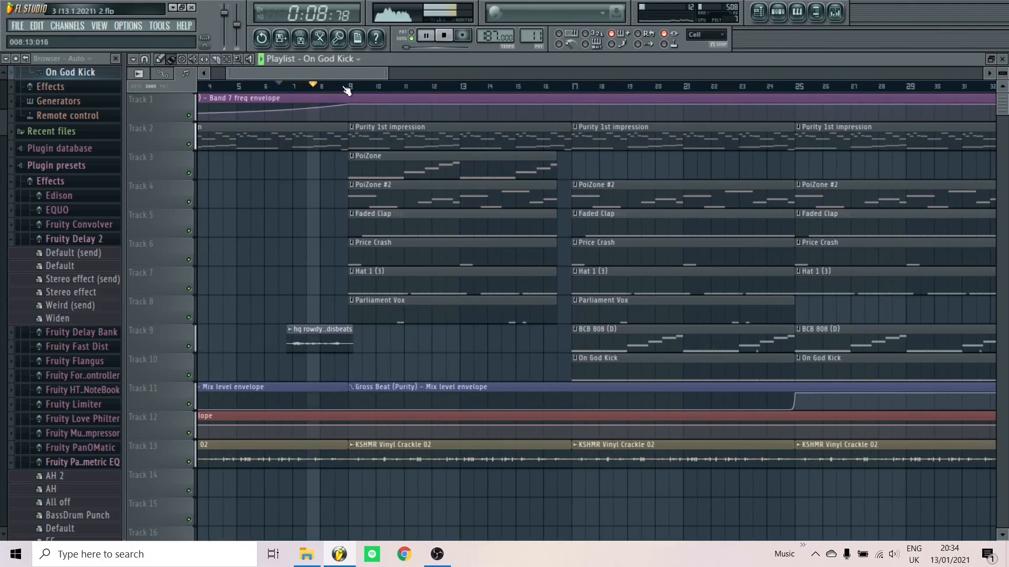
{"action": "key", "text": "space"}
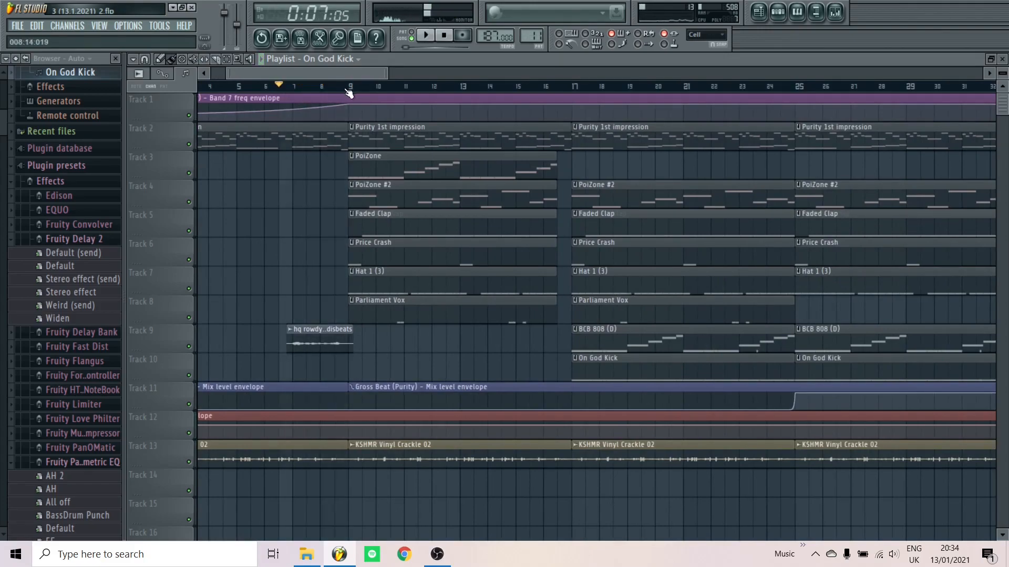
Play the intro from bar 9 and stop
{"action": "scroll", "coordinate": [309, 166], "scroll_direction": "up", "scroll_amount": 5}
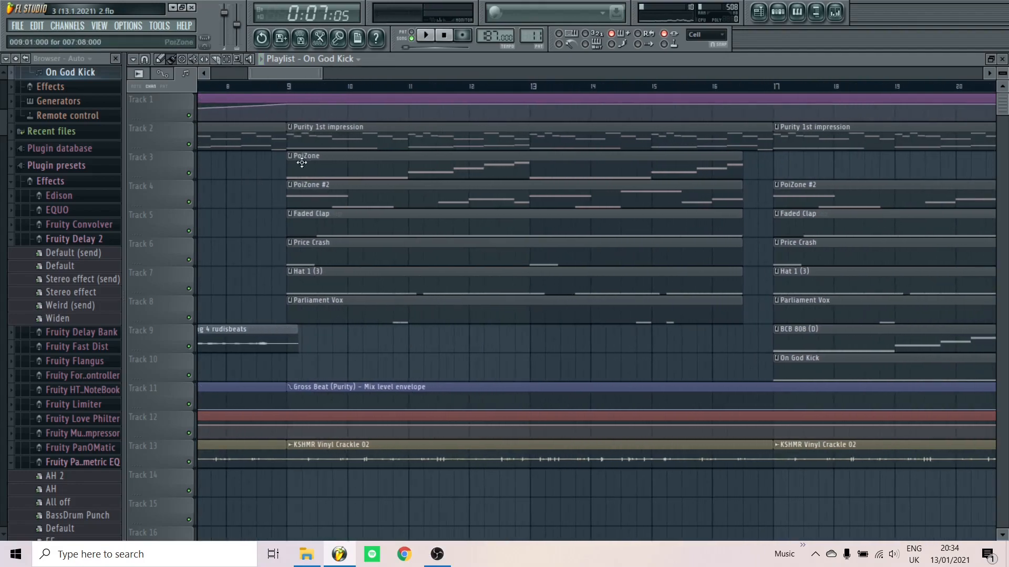
{"action": "left_click", "coordinate": [295, 89]}
{"action": "scroll", "coordinate": [265, 198], "scroll_direction": "down", "scroll_amount": 6}
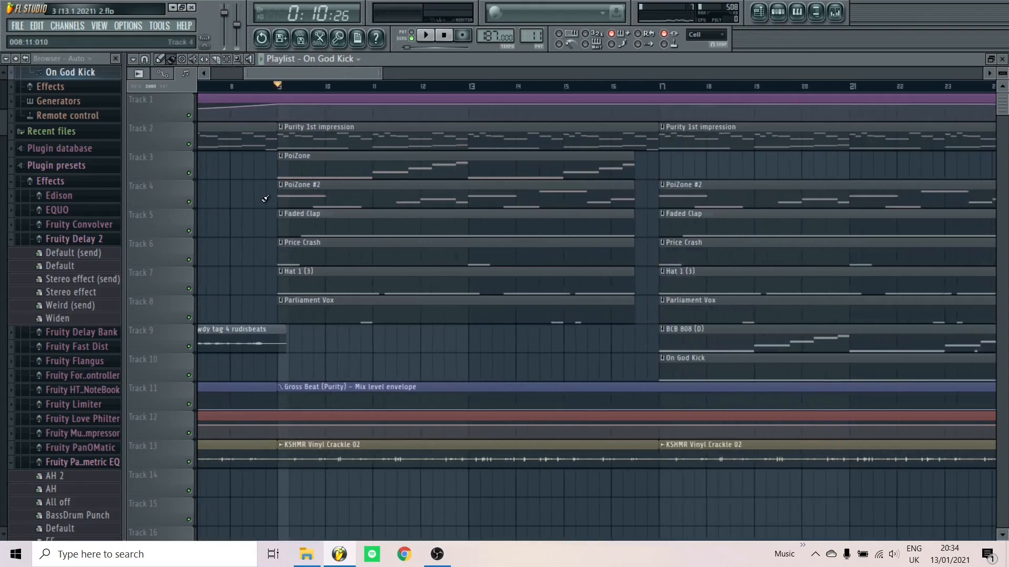
{"action": "scroll", "coordinate": [266, 198], "scroll_direction": "down", "scroll_amount": 2}
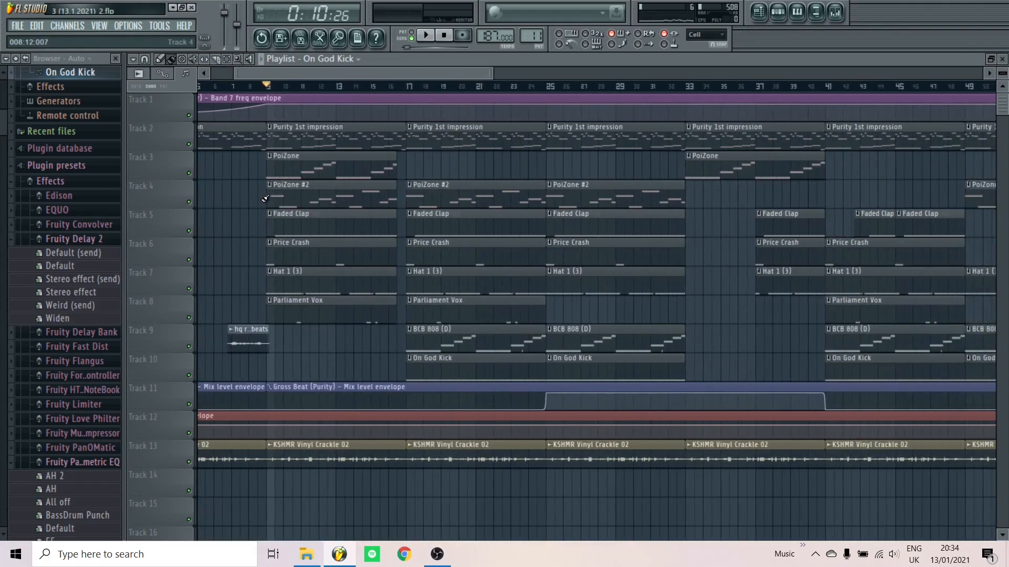
{"action": "key", "text": "space"}
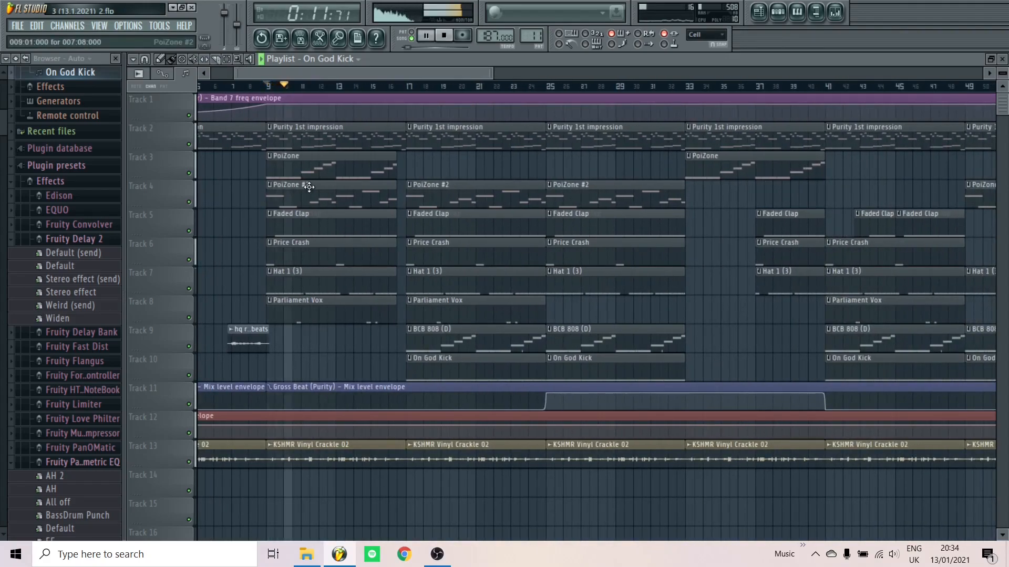
{"action": "key", "text": "space"}
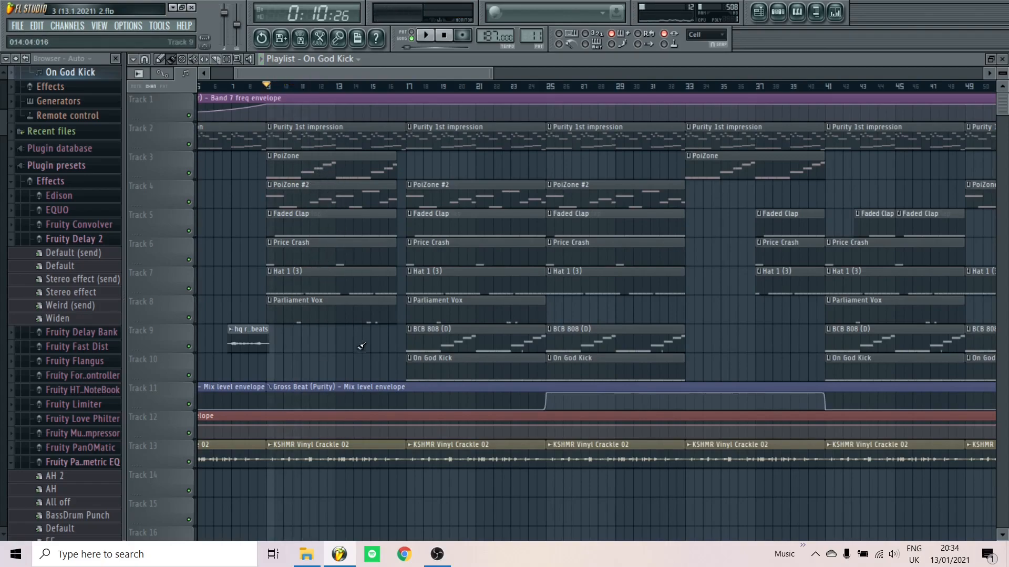
Play the lead-in from bar 16 to the drop, then set the position to bar 17
{"action": "scroll", "coordinate": [416, 295], "scroll_direction": "up", "scroll_amount": 1}
{"action": "scroll", "coordinate": [417, 296], "scroll_direction": "up", "scroll_amount": 1}
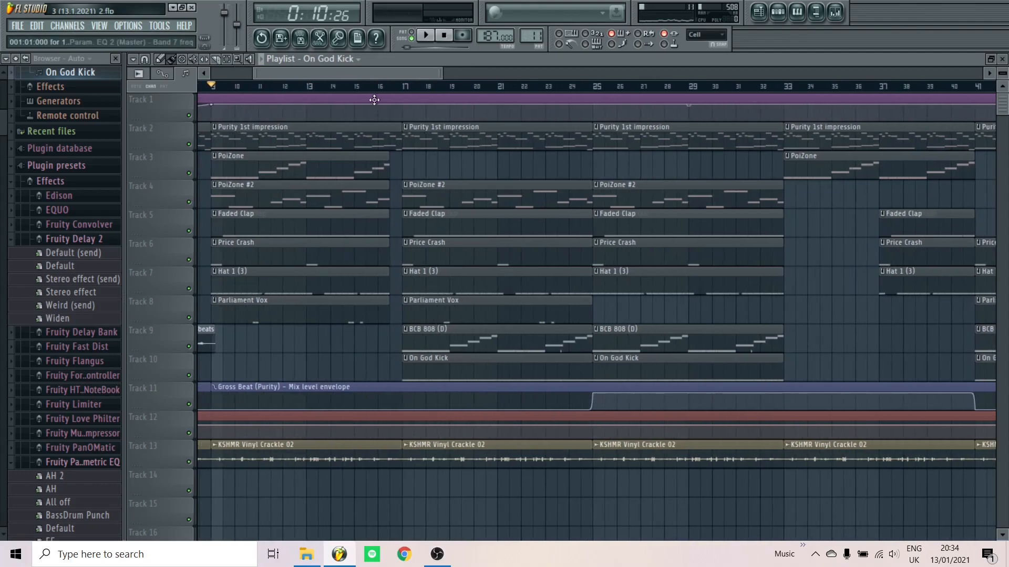
{"action": "left_click", "coordinate": [377, 89]}
{"action": "scroll", "coordinate": [416, 183], "scroll_direction": "up", "scroll_amount": 3}
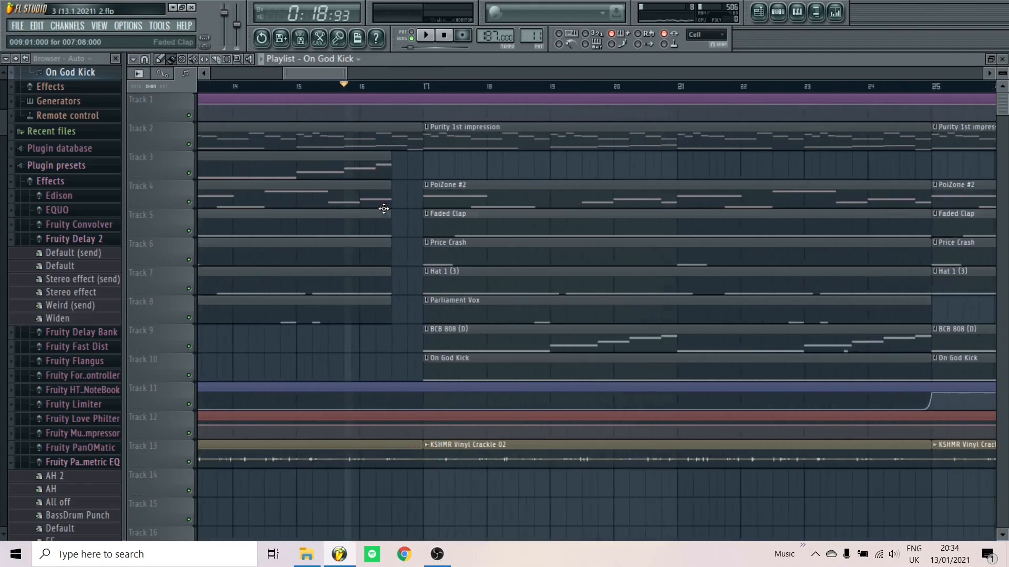
{"action": "key", "text": "space"}
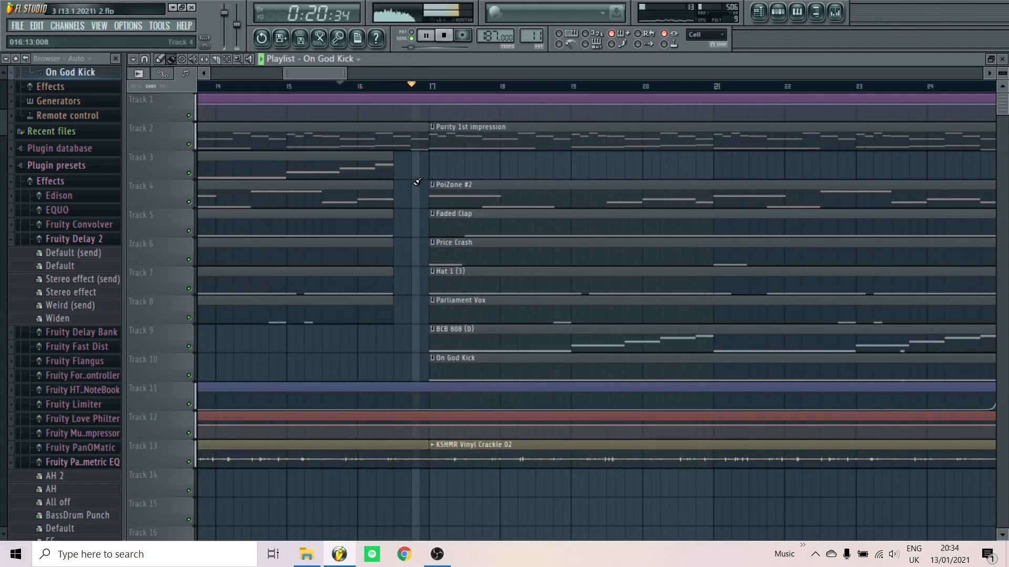
{"action": "scroll", "coordinate": [346, 204], "scroll_direction": "down", "scroll_amount": 4}
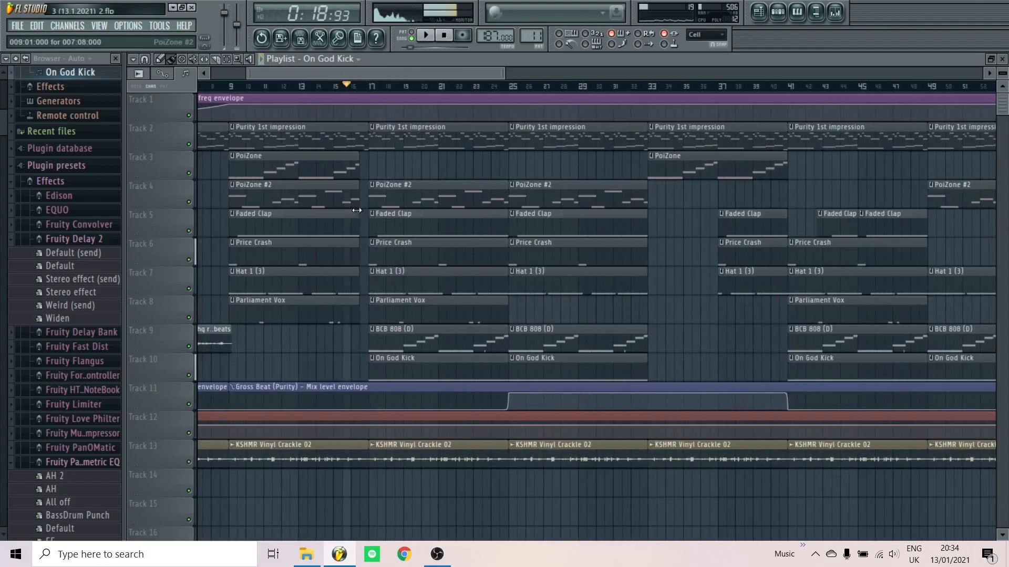
{"action": "key", "text": "space"}
{"action": "scroll", "coordinate": [421, 317], "scroll_direction": "up", "scroll_amount": 2}
{"action": "scroll", "coordinate": [405, 221], "scroll_direction": "down", "scroll_amount": 4}
{"action": "scroll", "coordinate": [341, 138], "scroll_direction": "up", "scroll_amount": 3}
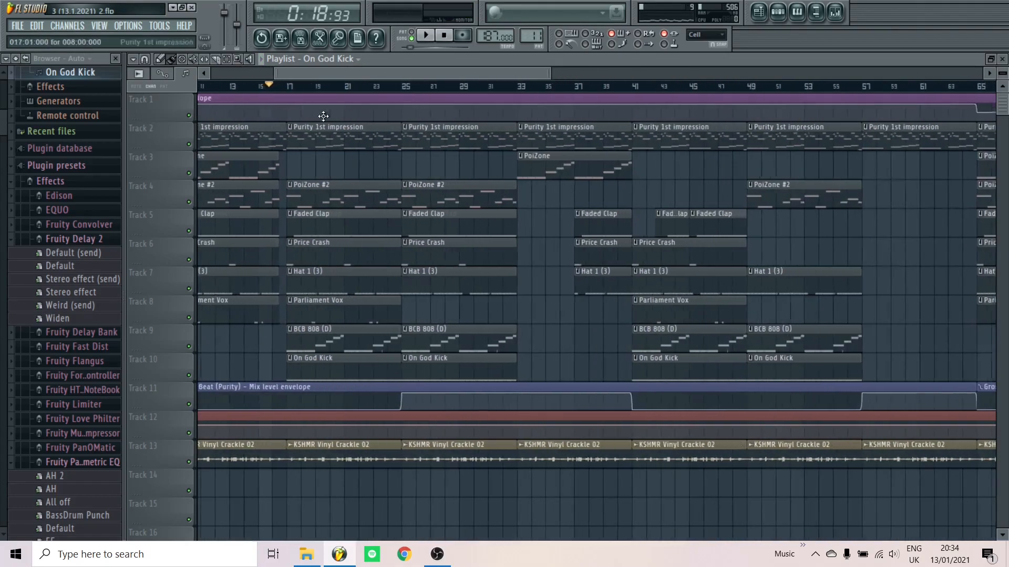
{"action": "left_click", "coordinate": [281, 91]}
Mark bars 17–33, then bars 33–65, and leave the song position at bar 33
{"action": "left_click_drag", "start_coordinate": [281, 90], "coordinate": [539, 100]}
{"action": "scroll", "coordinate": [331, 116], "scroll_direction": "down", "scroll_amount": 3}
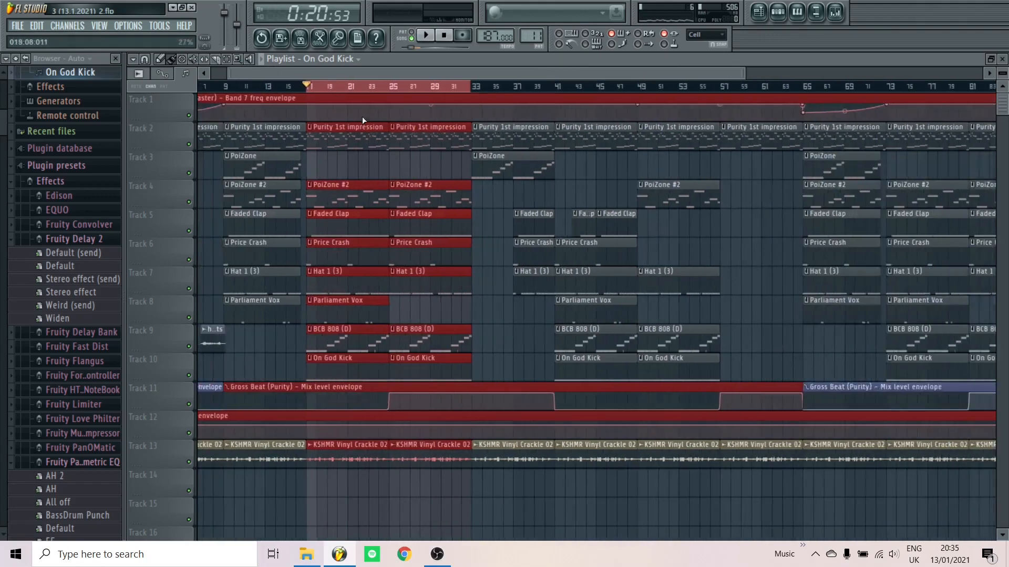
{"action": "left_click_drag", "start_coordinate": [455, 90], "coordinate": [725, 108]}
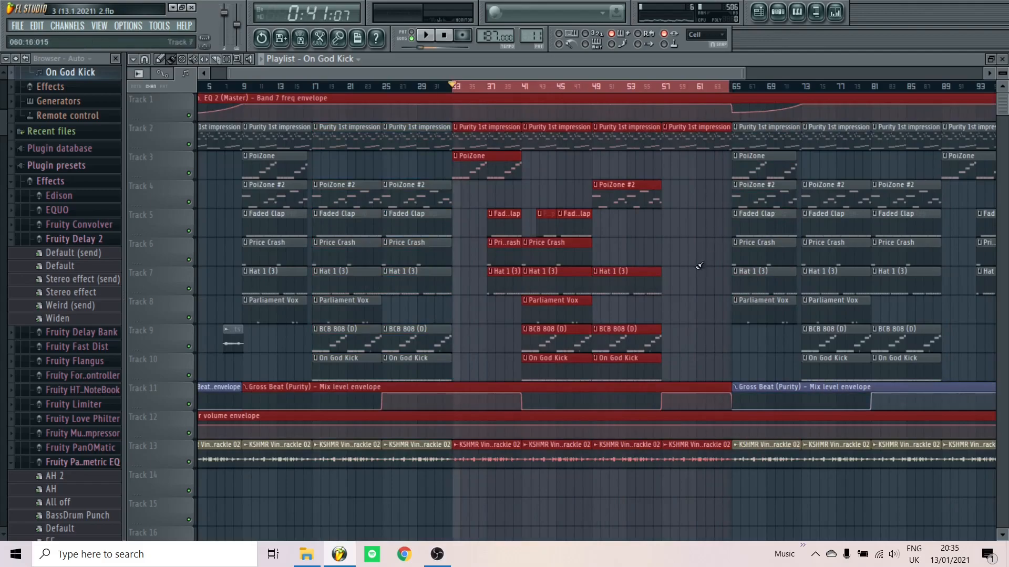
{"action": "left_click", "coordinate": [453, 86]}
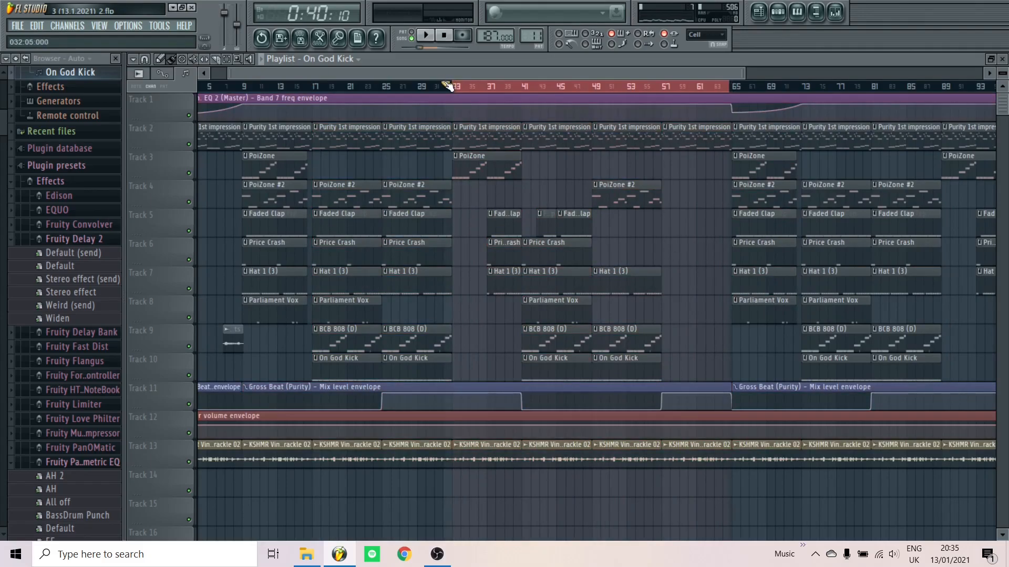
{"action": "scroll", "coordinate": [638, 410], "scroll_direction": "down", "scroll_amount": 2}
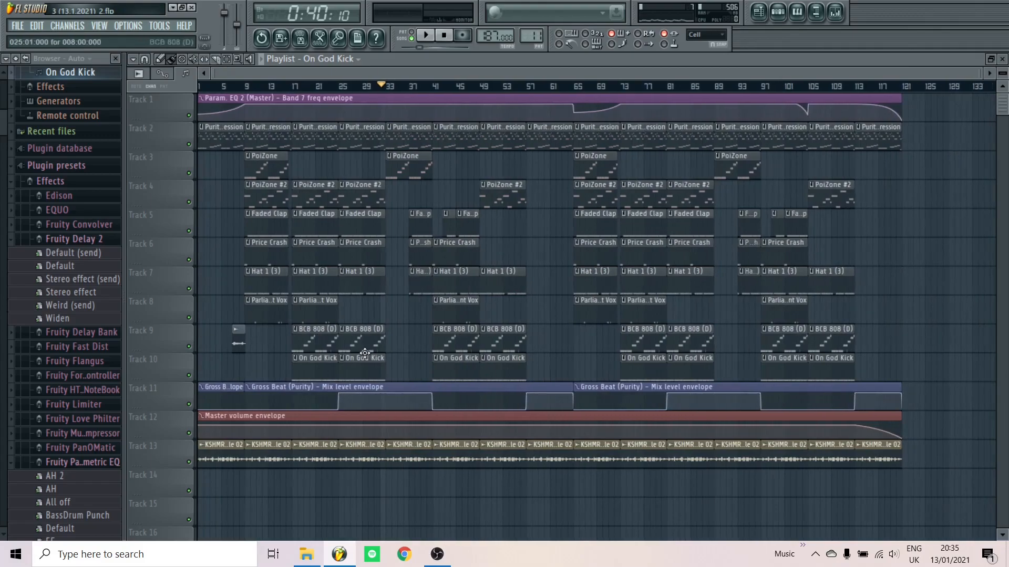
Play the arrangement's ending from bar 112 to bar 121, then stop so the position returns to bar 112
{"action": "scroll", "coordinate": [819, 220], "scroll_direction": "up", "scroll_amount": 3}
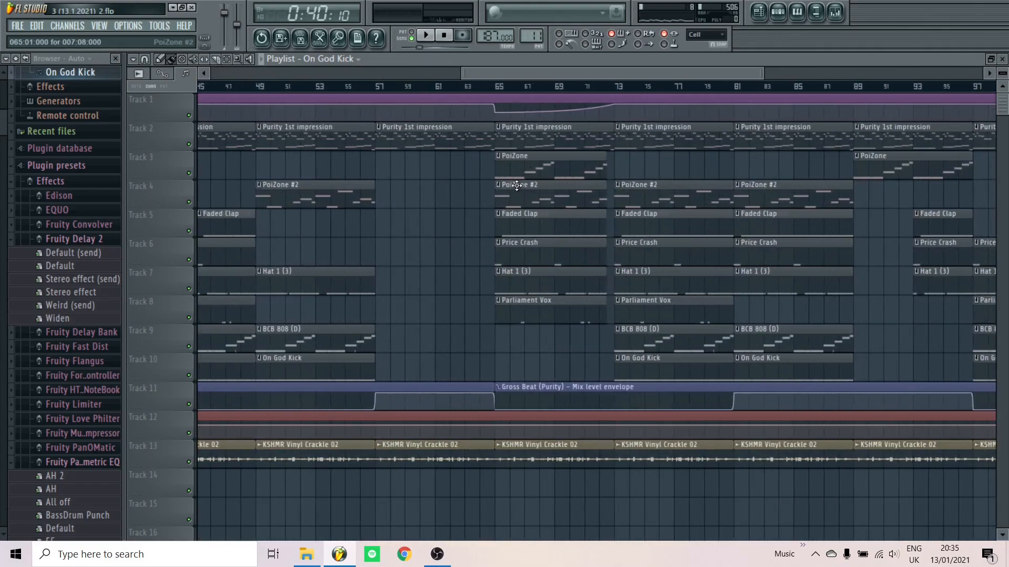
{"action": "scroll", "coordinate": [828, 168], "scroll_direction": "down", "scroll_amount": 3}
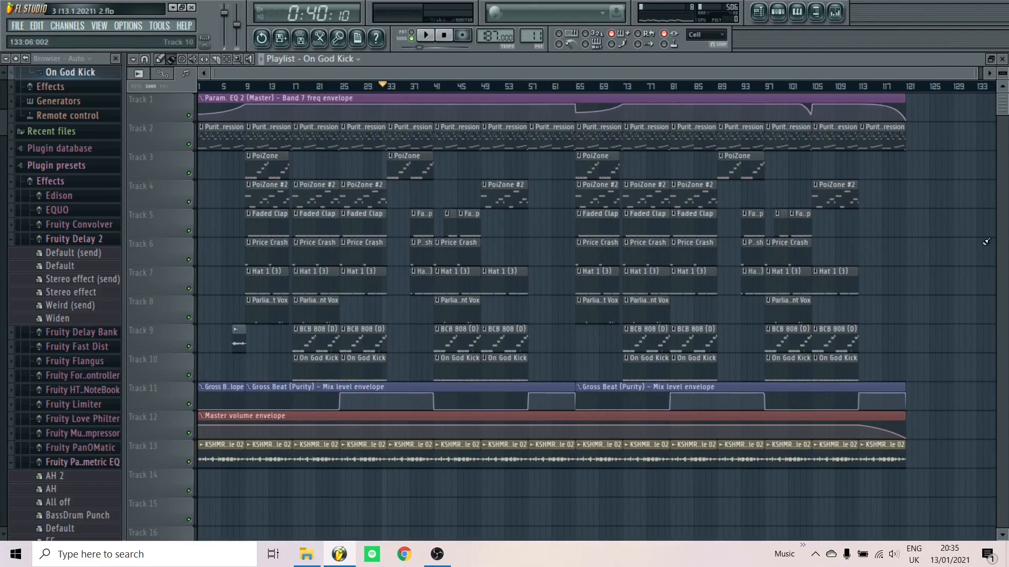
{"action": "scroll", "coordinate": [712, 95], "scroll_direction": "up", "scroll_amount": 5}
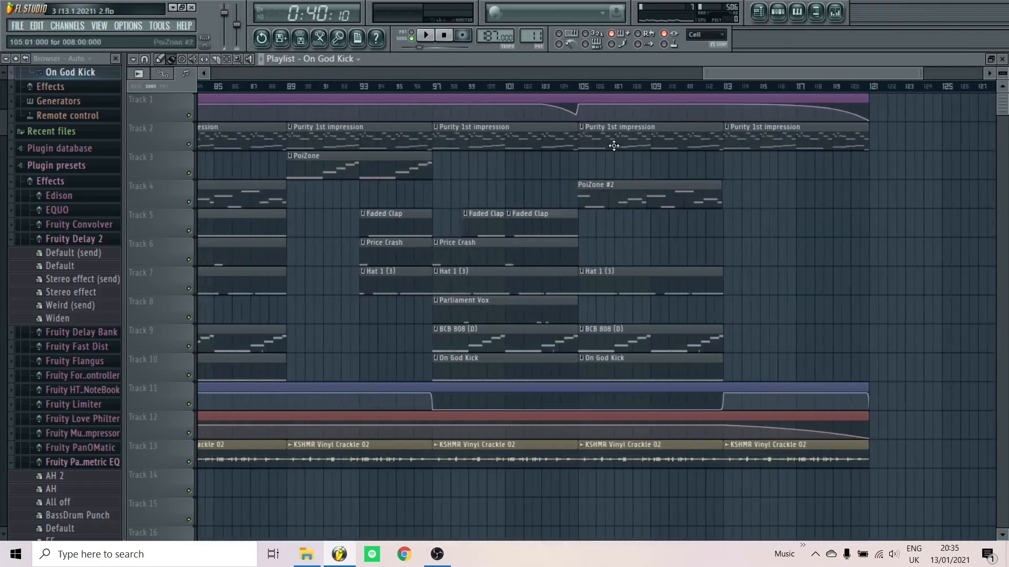
{"action": "left_click", "coordinate": [710, 85]}
{"action": "scroll", "coordinate": [909, 344], "scroll_direction": "up", "scroll_amount": 1}
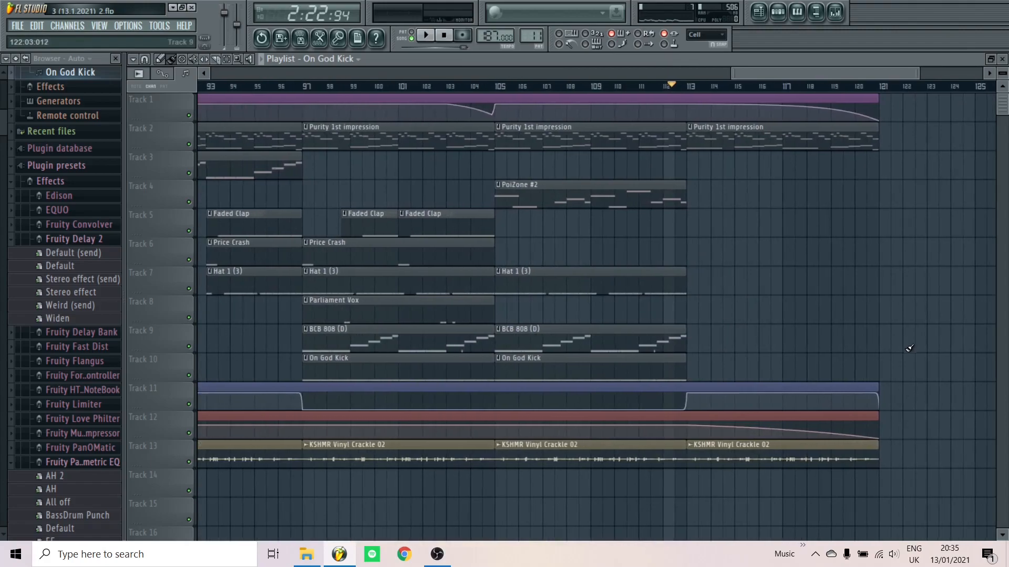
{"action": "scroll", "coordinate": [648, 356], "scroll_direction": "down", "scroll_amount": 5}
{"action": "key", "text": "space"}
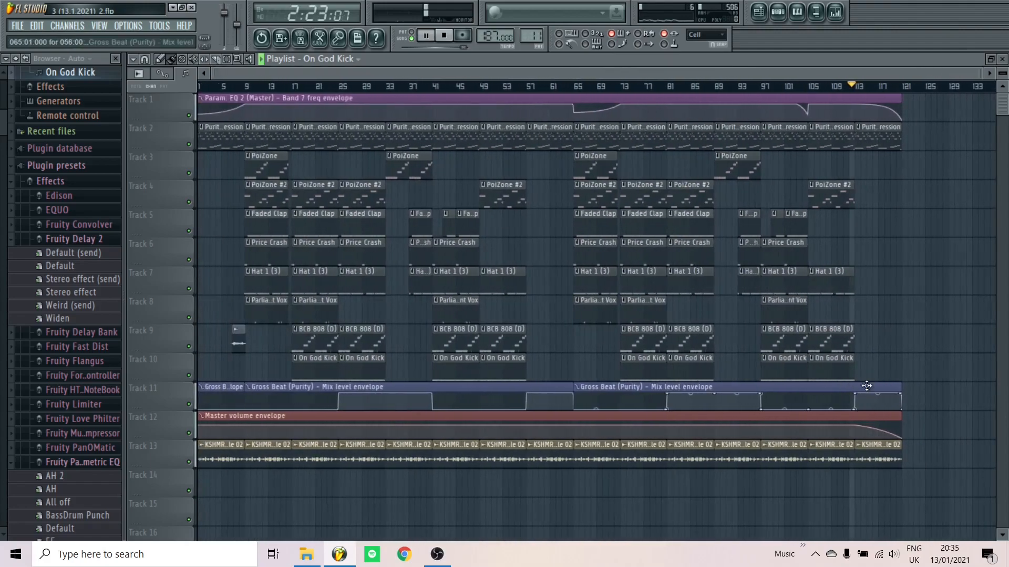
{"action": "scroll", "coordinate": [936, 421], "scroll_direction": "up", "scroll_amount": 1}
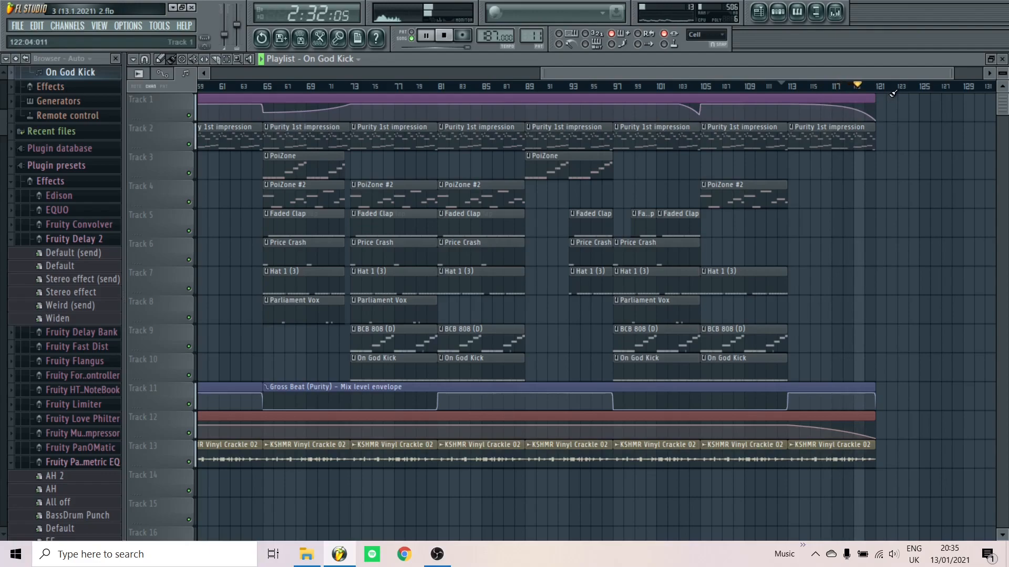
{"action": "key", "text": "space"}
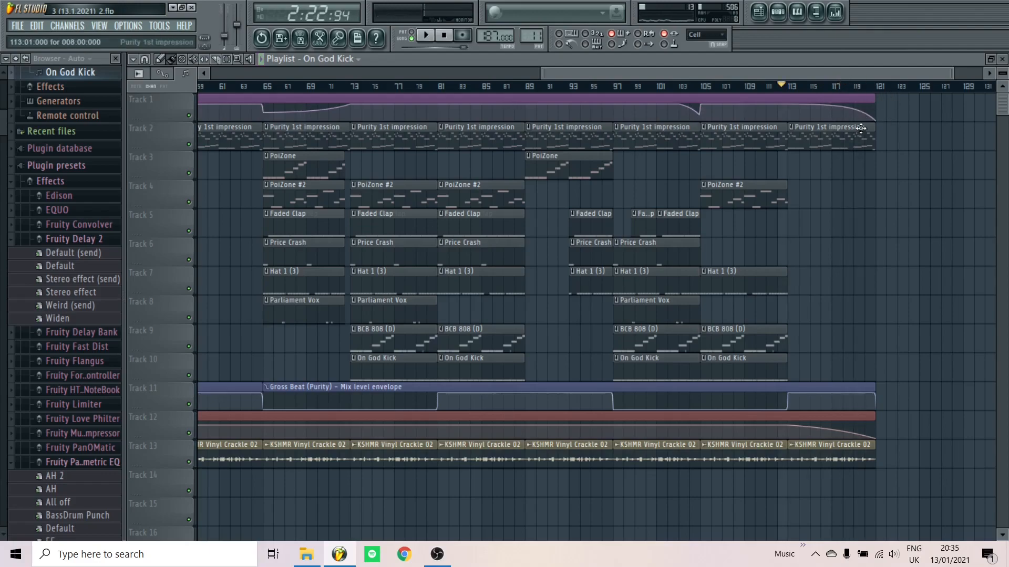
{"action": "scroll", "coordinate": [793, 189], "scroll_direction": "down", "scroll_amount": 3}
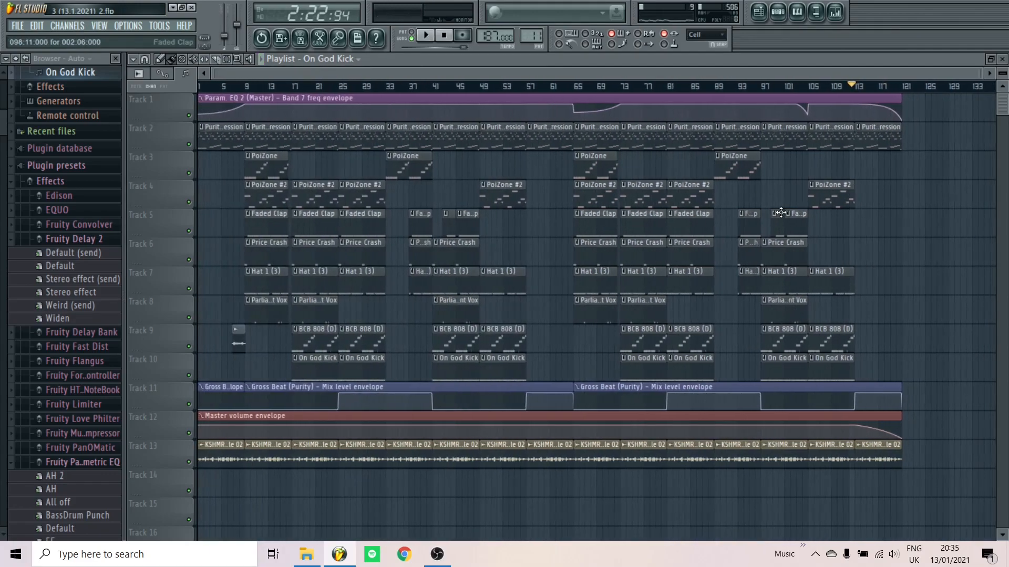